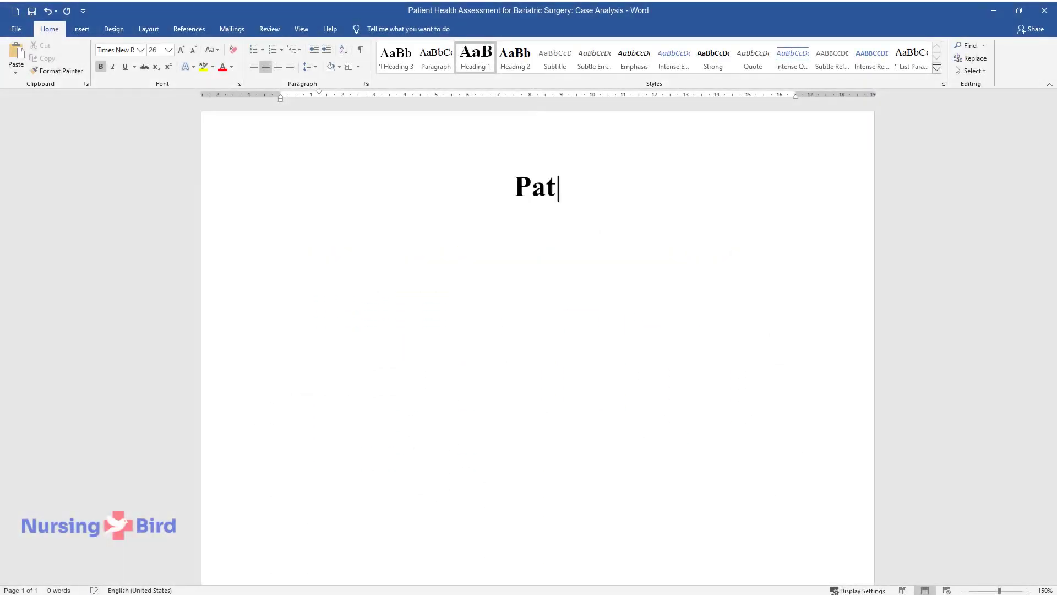
Step: Type the title 'Patient Health Assessment for Bariatric Surgery: Case Analysis' at the top of the page
text(t for B)
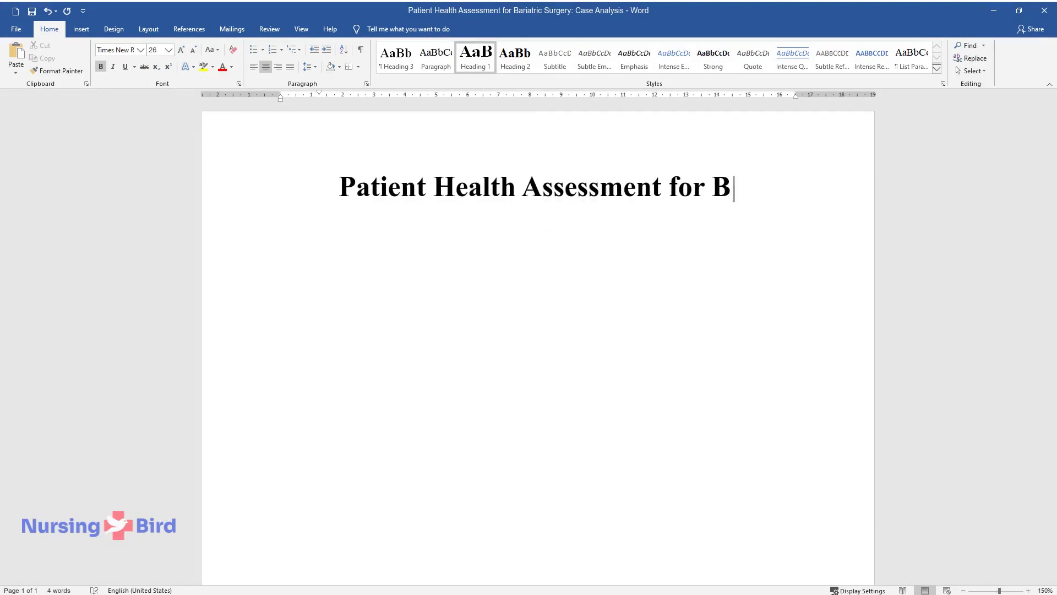
text(ariatric Surgery: Case Analysis)
Step: Add a 'Background' heading with a paragraph introducing the 32-year-old male patient seeking bariatric surgery
key(Return)
text(Background)
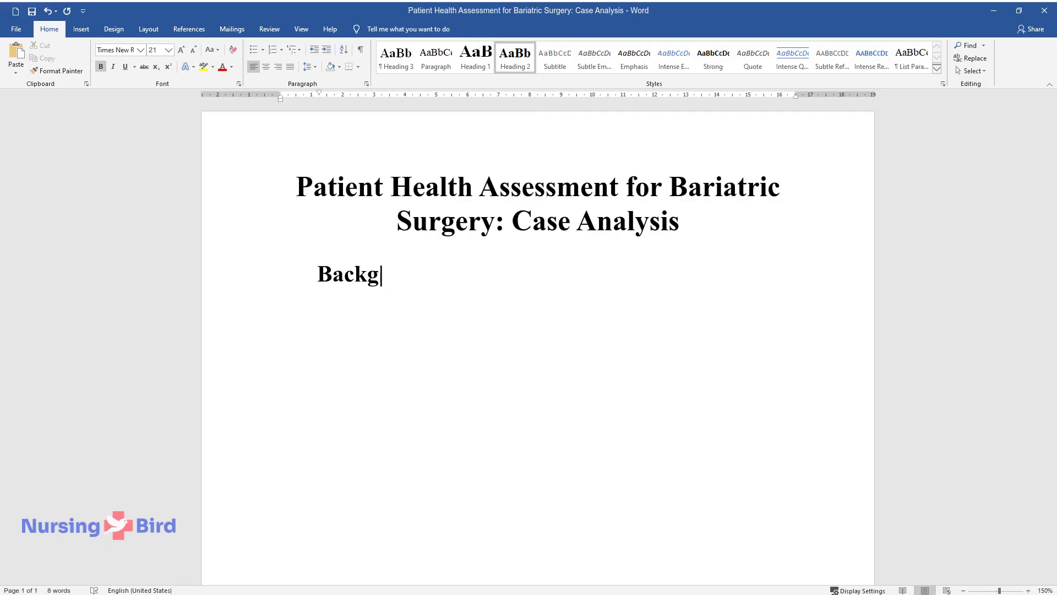
key(Return)
text(Mr. C)
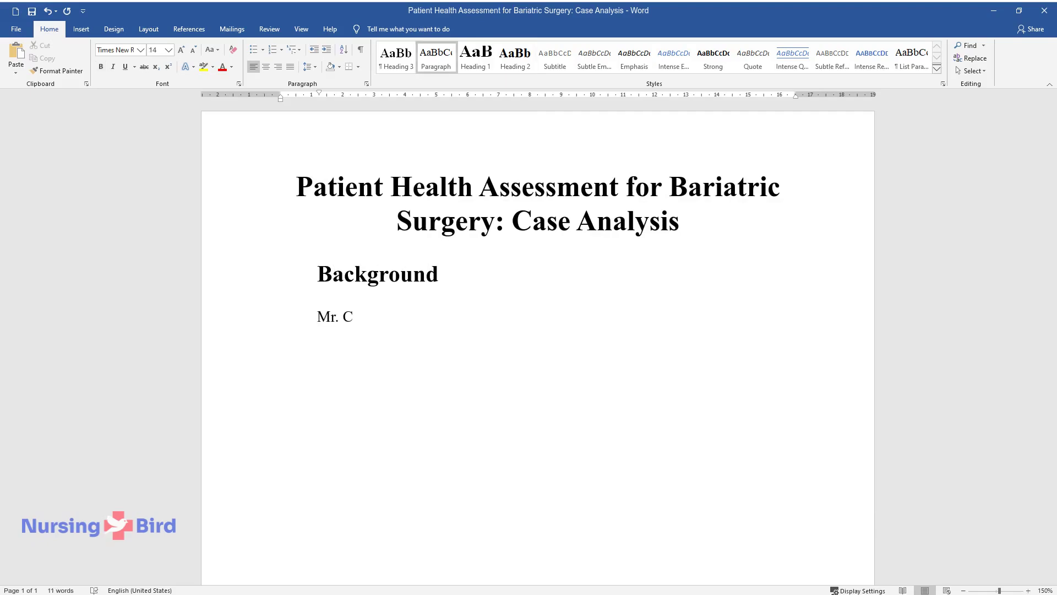
text( is a 32-year-old male who see)
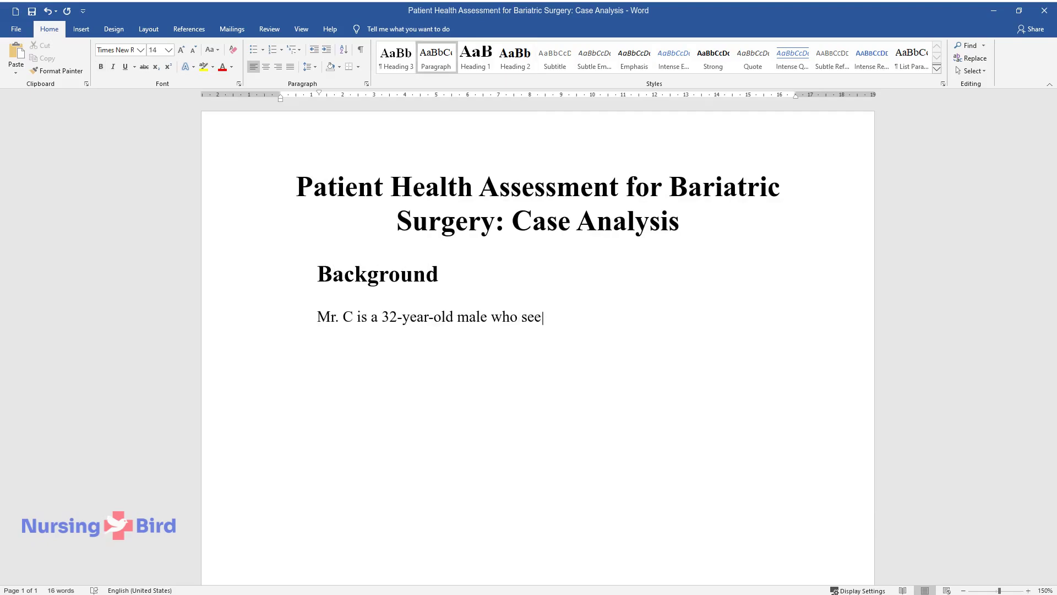
text(ks information regarding possible bariatric surgery.)
text( He is)
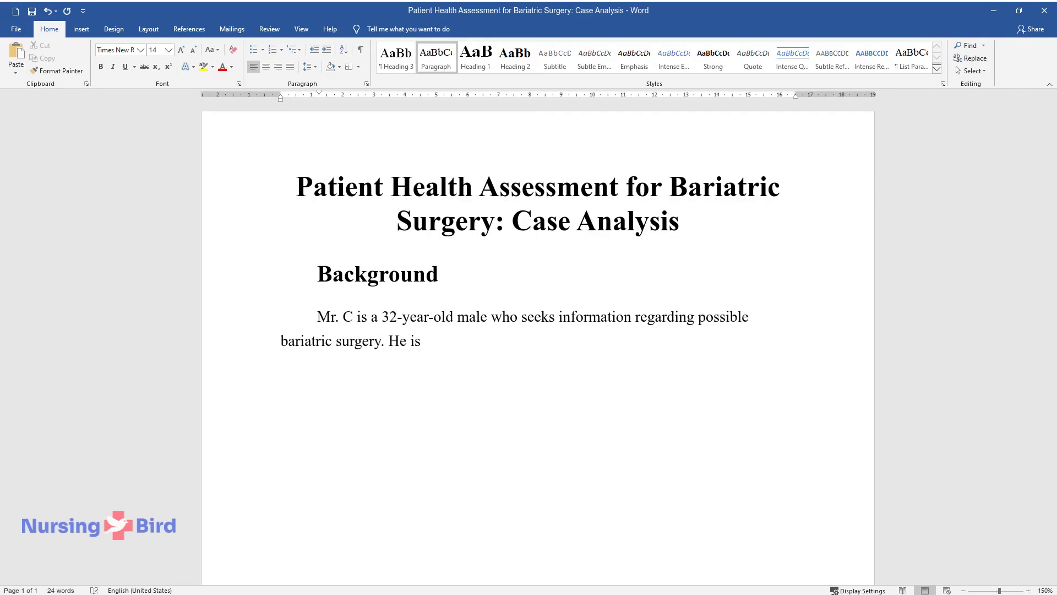
text( overweight and has several related complications. The examina)
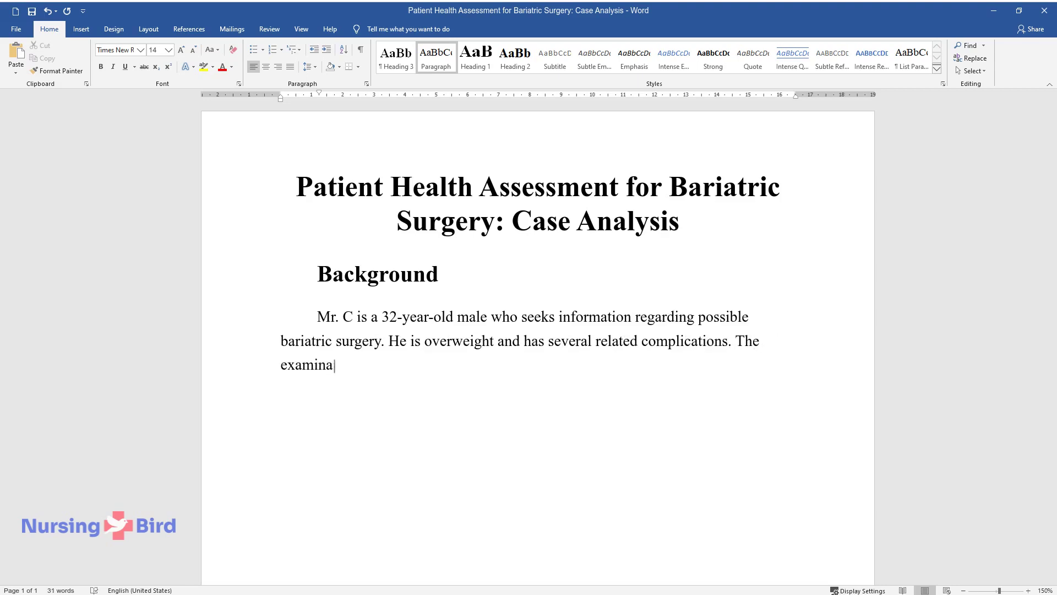
text(tion showed that his health p)
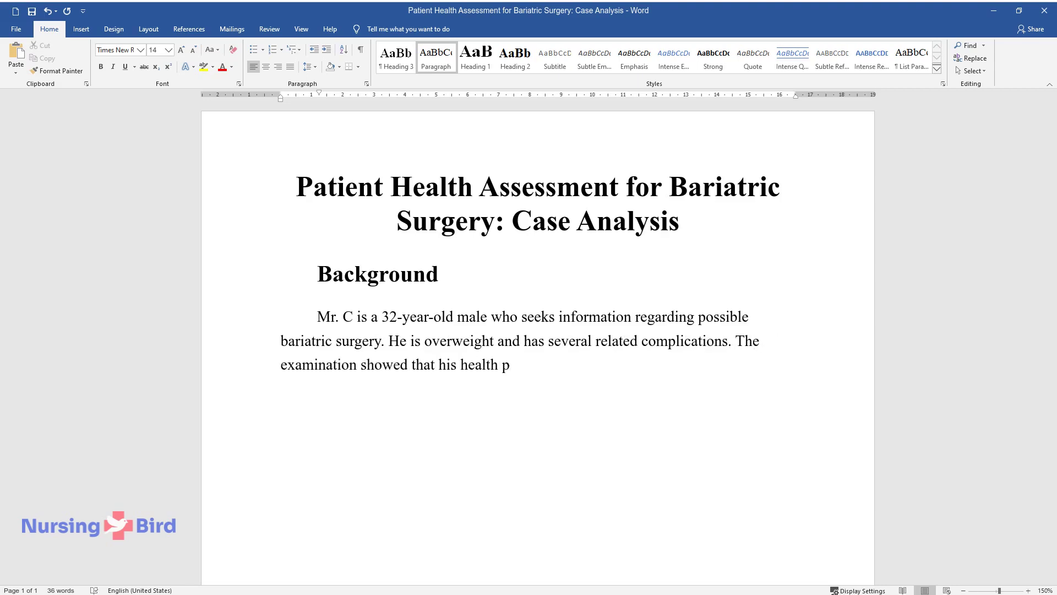
text(arameters, including BMI, bloo)
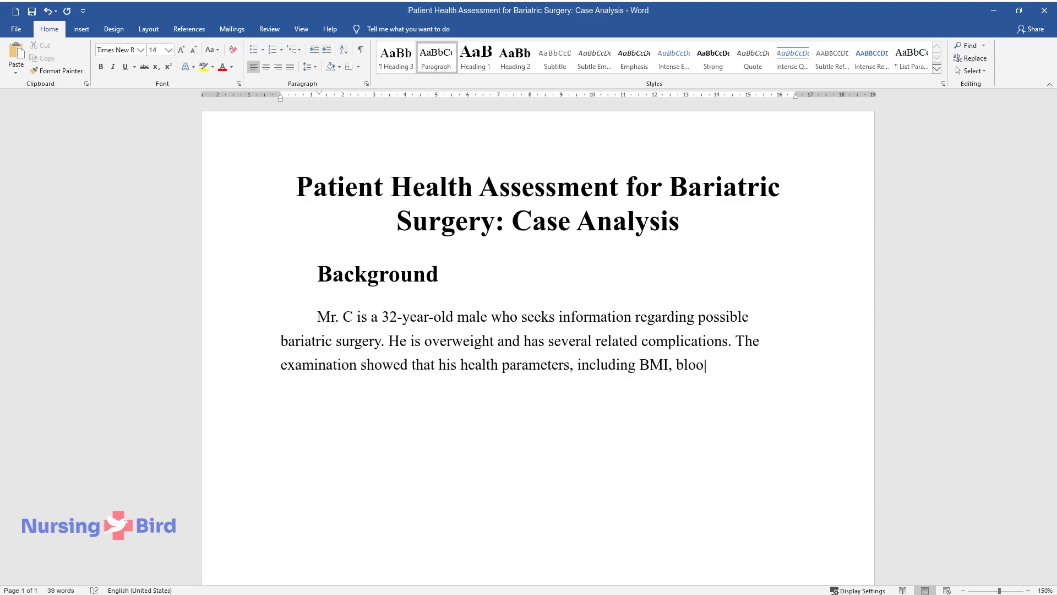
text(d pressure, blood sugar)
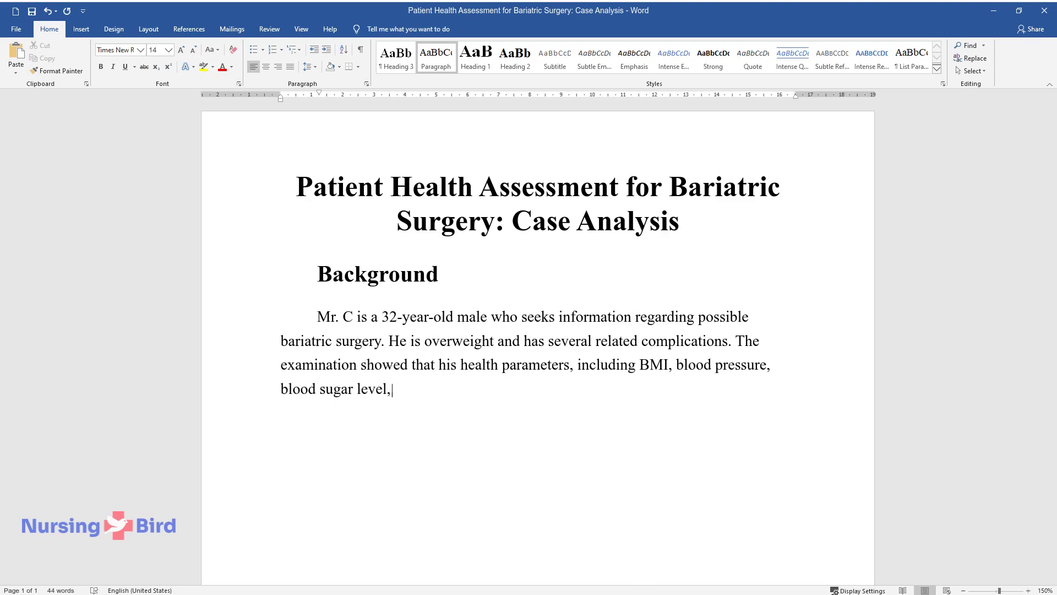
text( level, cholesterol level, serum crea)
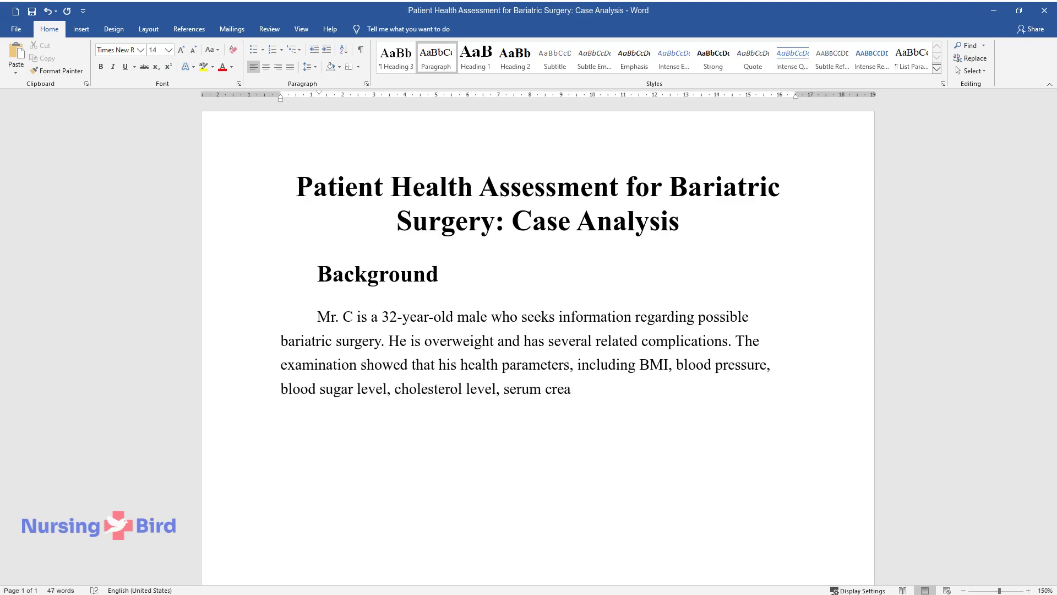
text(tinine, and blood urine nitrogen, are abnormal. Based on Mr)
text(. C's history, his clinical manifestations, risks, fu)
text(nctiona)
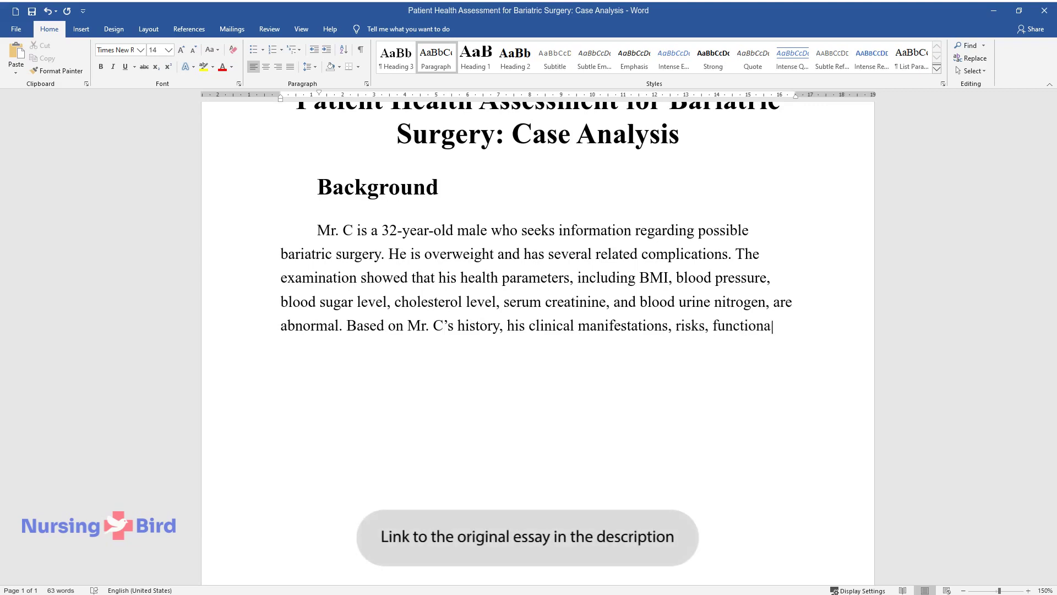
text(l health patterns, potential diagnosis, inter)
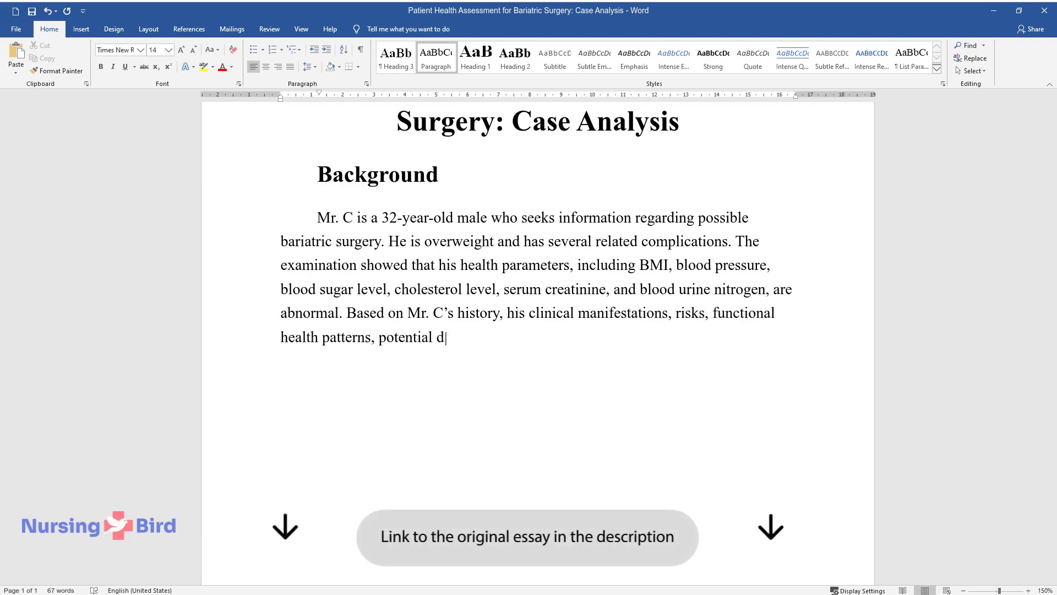
text(ventions, and p)
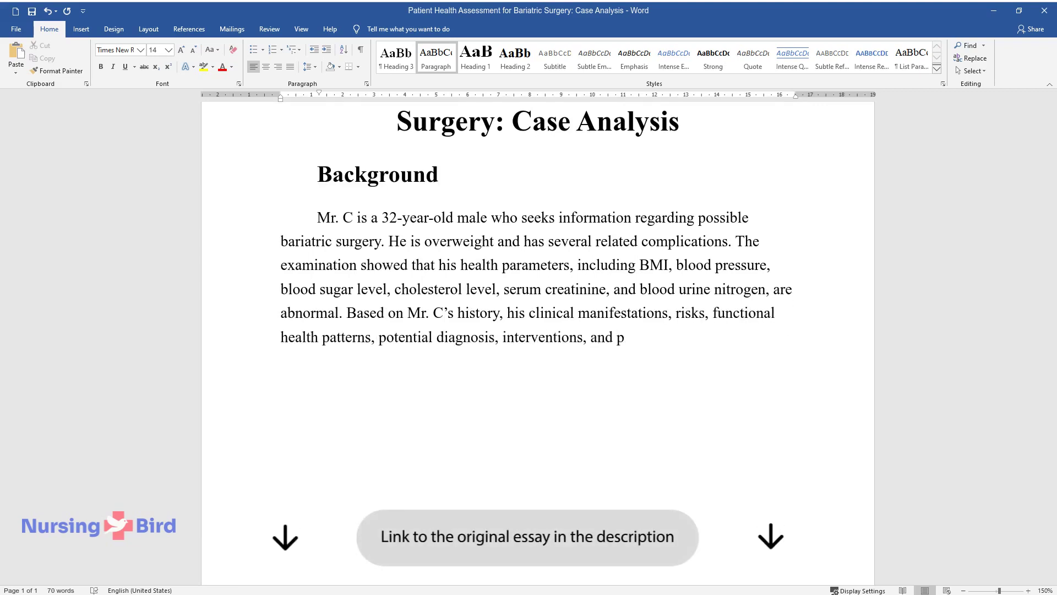
text(revention options are discussed in this pape)
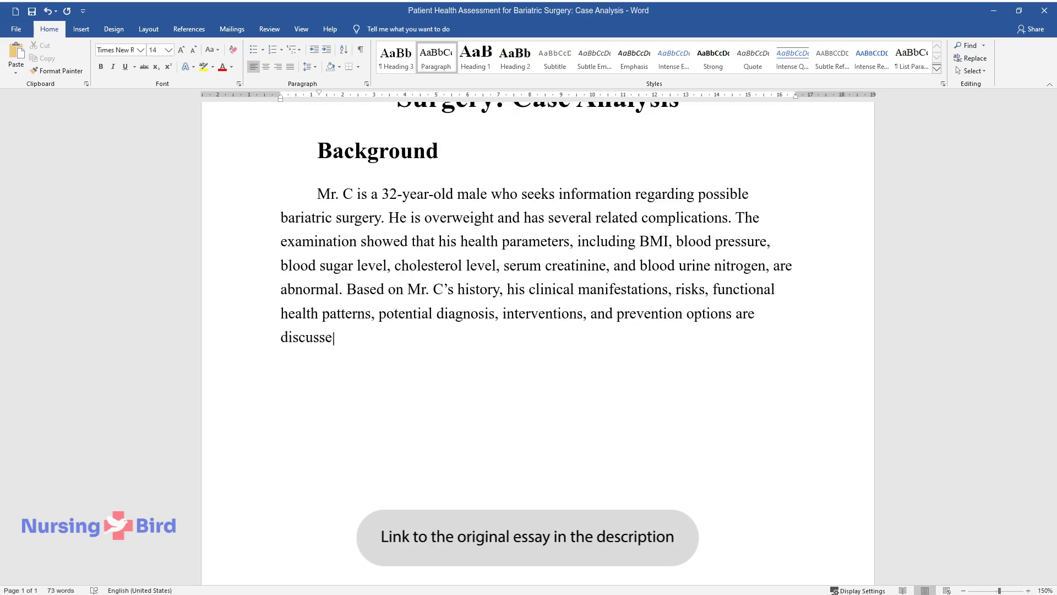
text(r.)
key(Return)
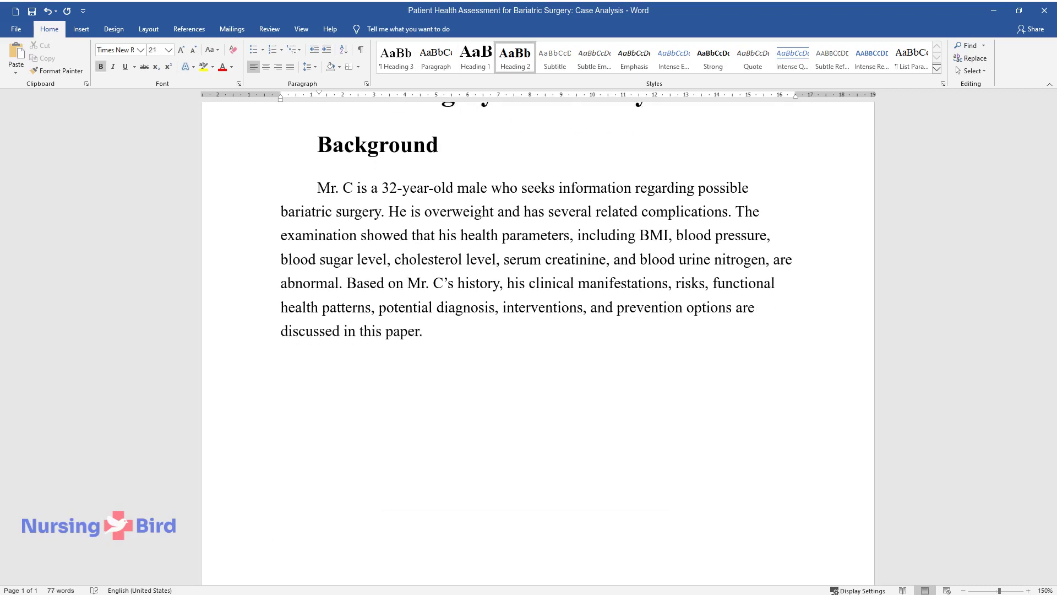
Step: Add a 'Clinical Manifestations' section on BMI, blood pressure, labs and symptoms, then heading 'Potential Health Risks for Obesity'
text(Clinical Manifestatio)
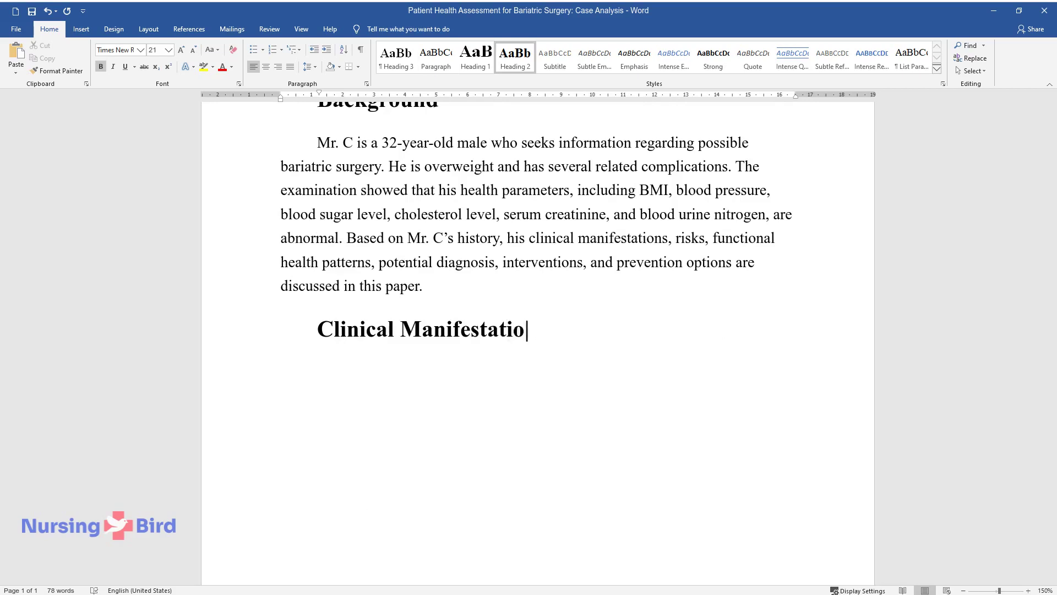
text(ns)
key(Return)
text(Mr. C is overweight, and all his numbers indicate that he has diabetes and a hi)
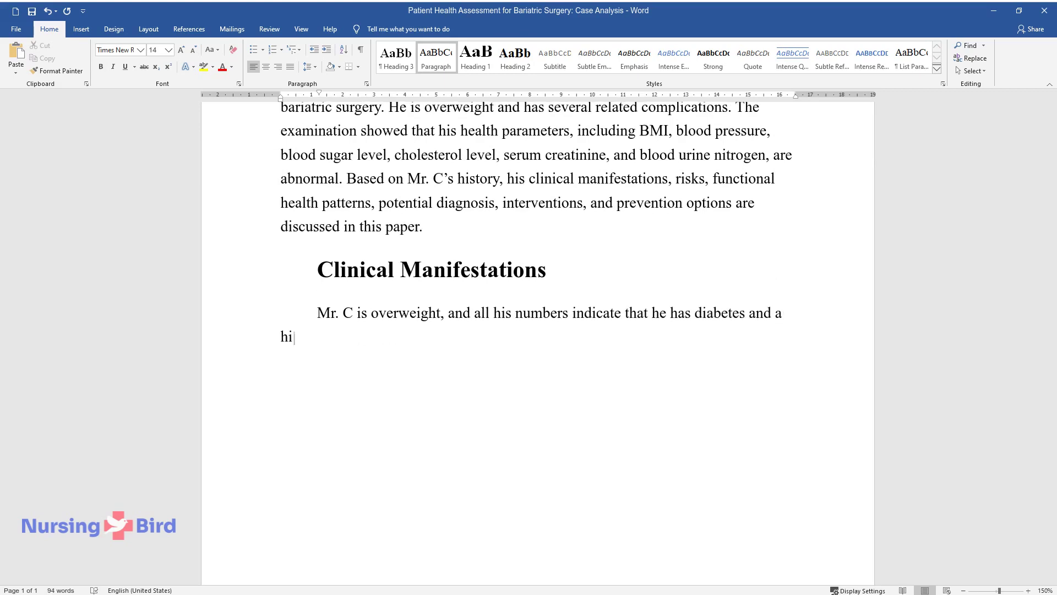
text(gh risk of cardiovascular disease. His height is 68 inches, and his weig)
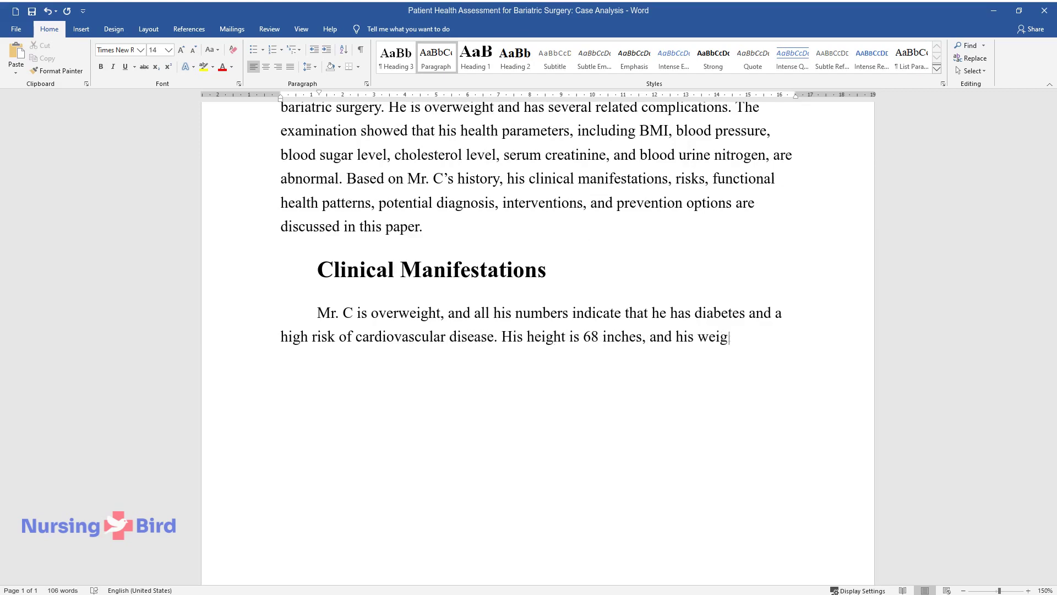
text(ht is 134.5 kg (296.5 pou)
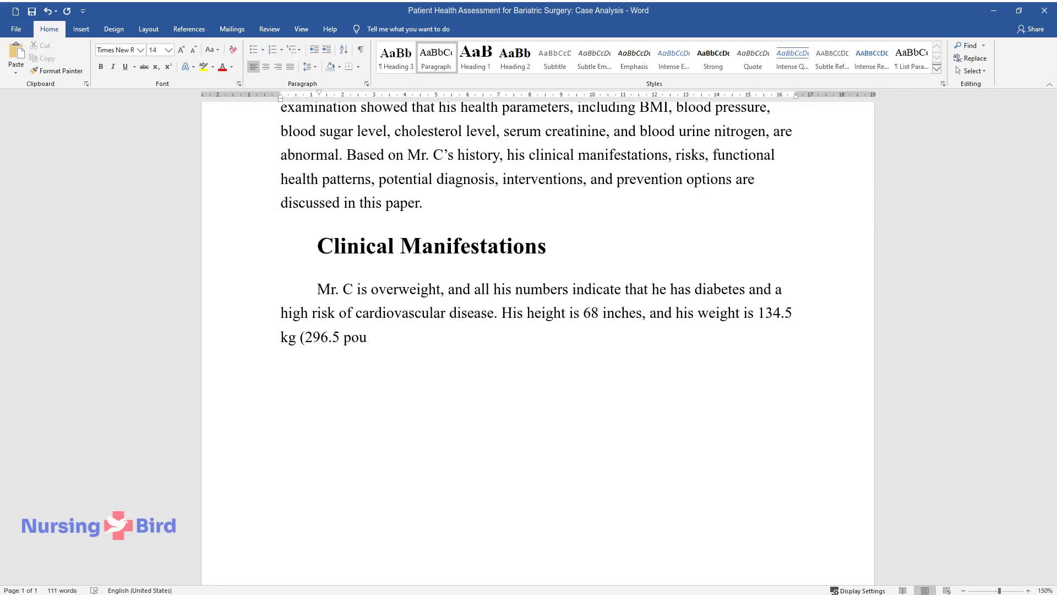
text(nds), which means that his body mass index (BMI) is 44)
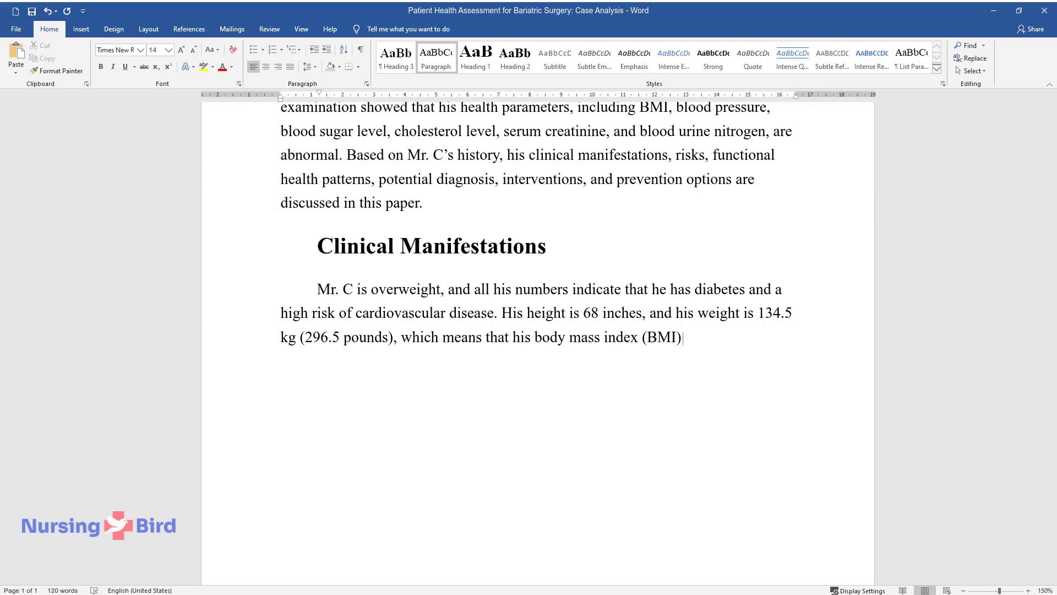
text(.9. That puts his)
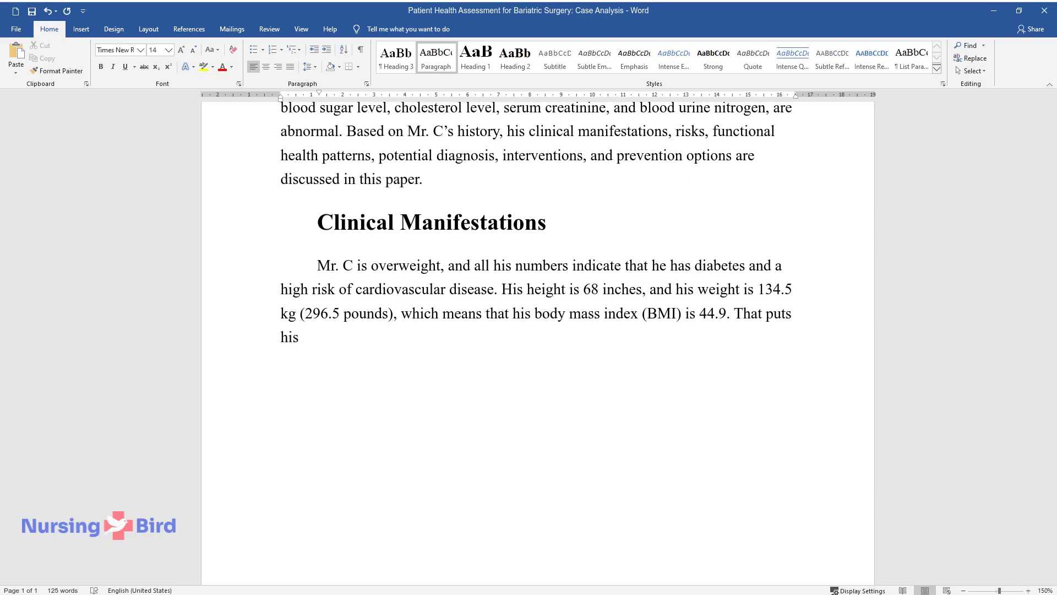
text( weight into the obese ca)
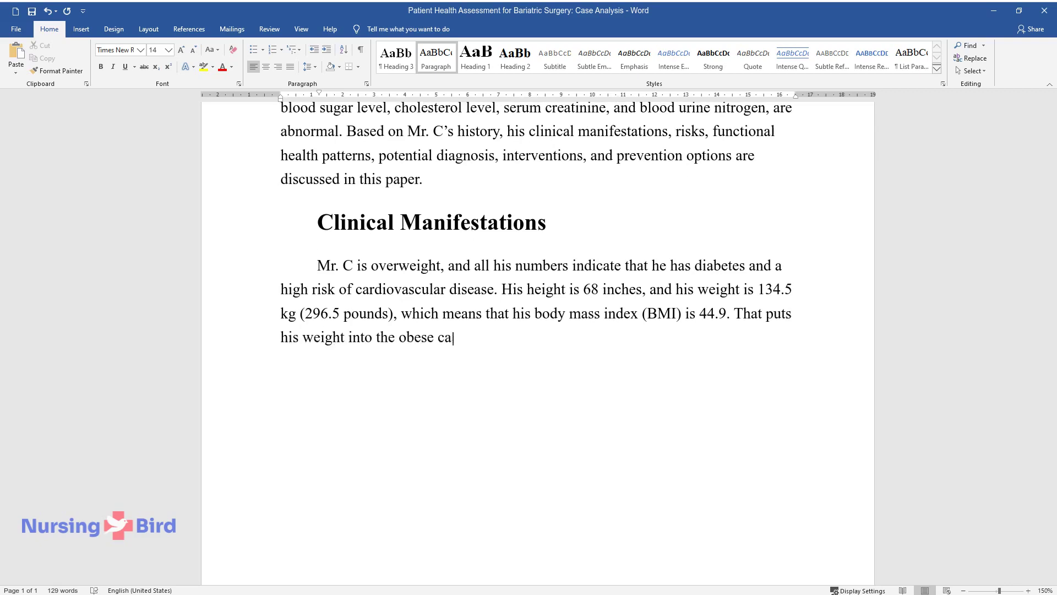
text( height. His blood press)
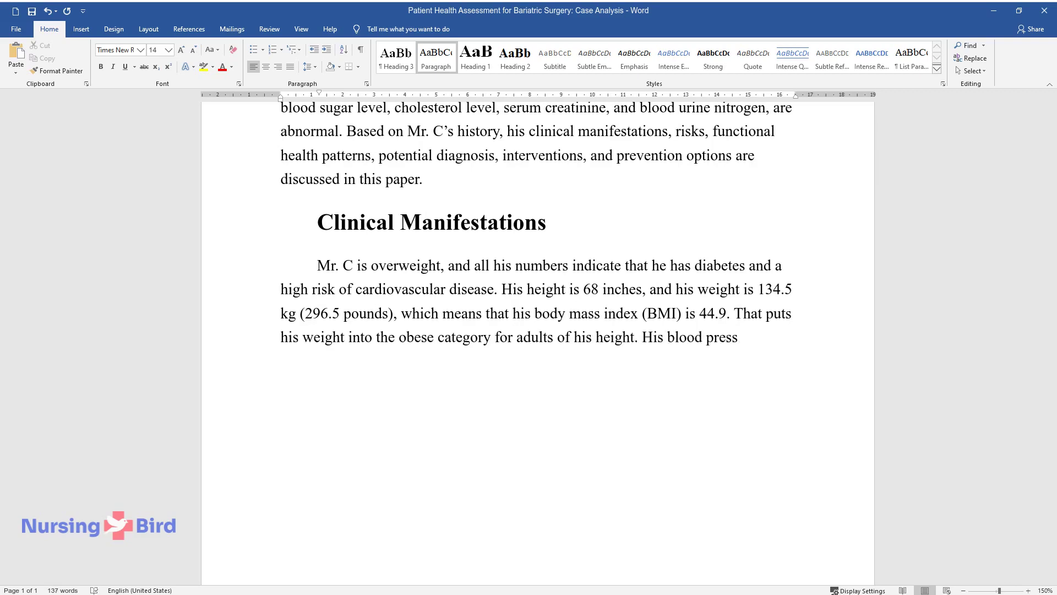
text( 172/98, which indicates Stage 2 hypertension. The normal blood su)
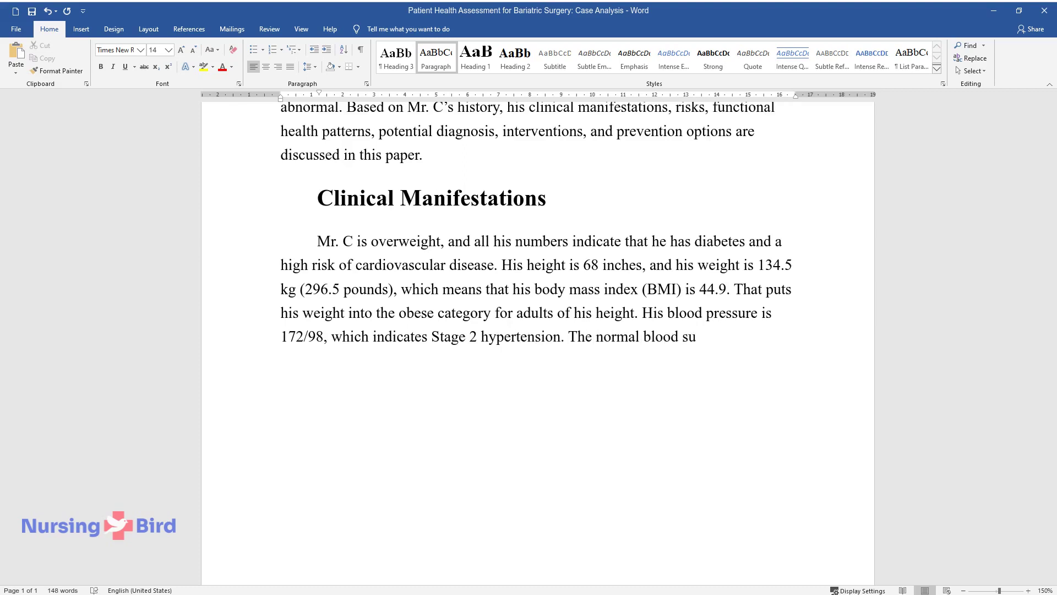
text(gar levels are 70-99 mg/dL, and Mr.)
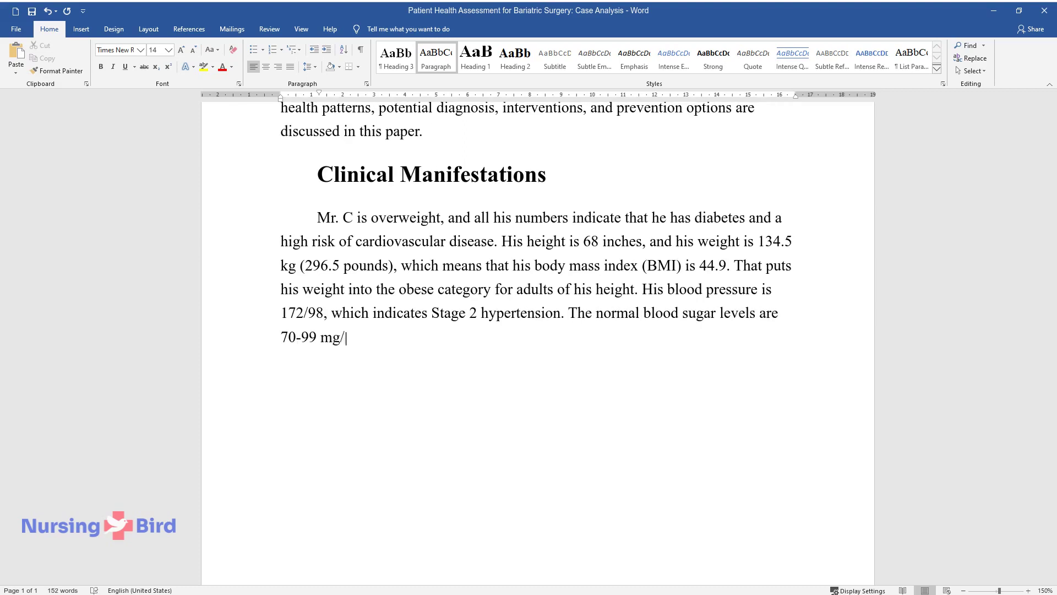
text( C's sugar level of 146 mg/dL indicates diab)
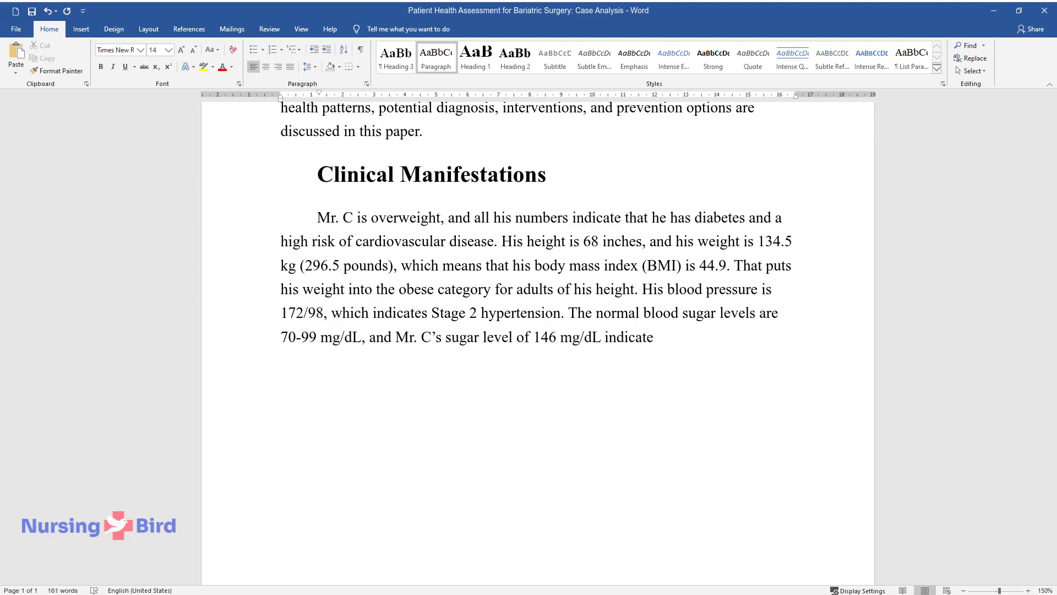
text(tal choleste)
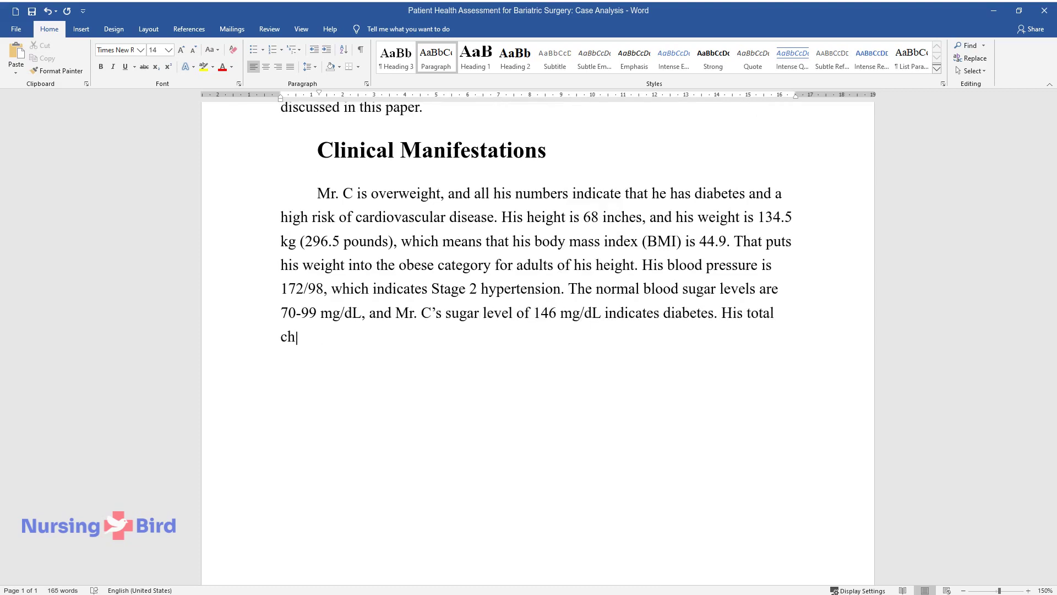
text(rol level is 250 m)
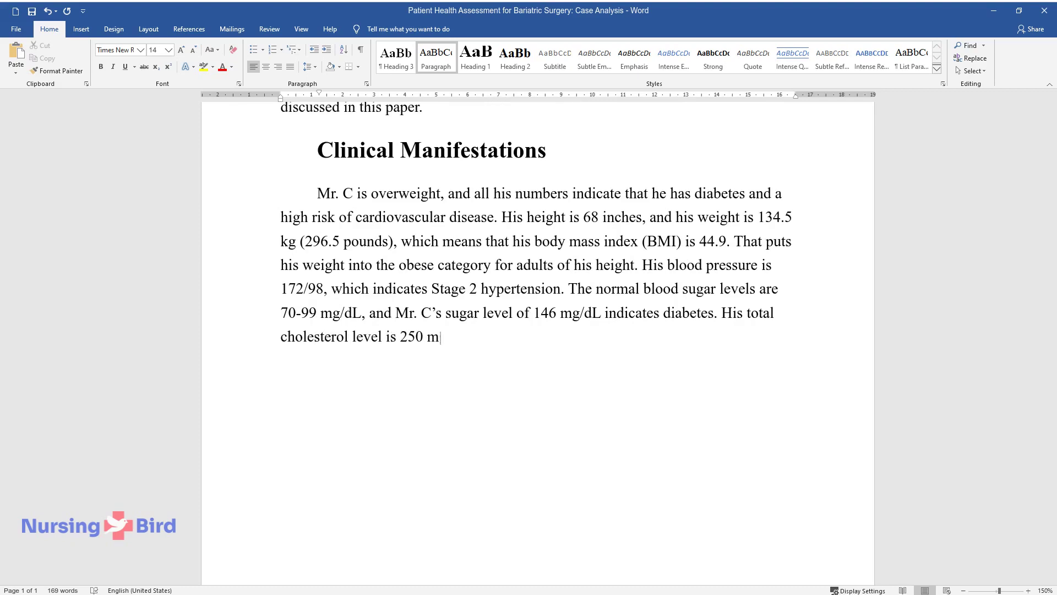
text(g/dL, which is high; the level of HD)
text(L cholesterol is lower than no)
text(rmal (below 40 mg/dL), and his)
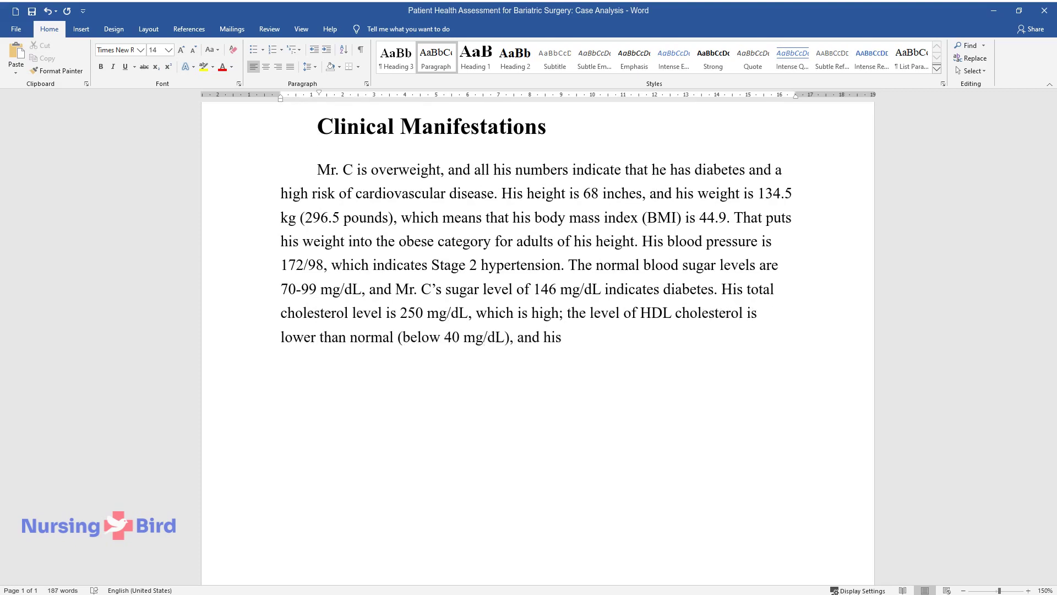
text( extremely high.)
text( The high level of serum creatinine and blood ur)
text(ea nitrogen indica)
text(te that Mr. C's kid)
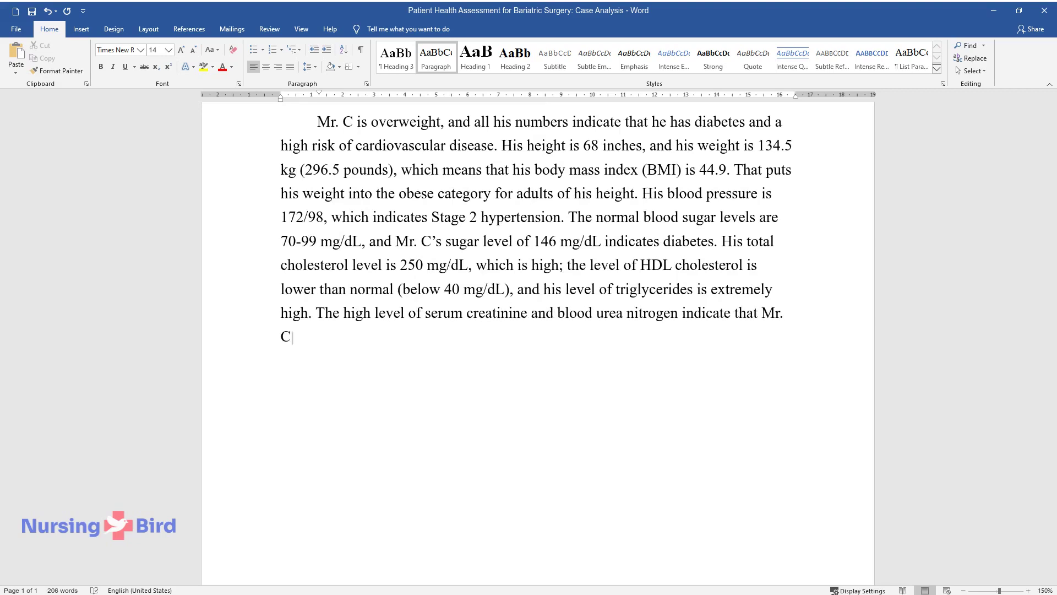
text(neys are damaged. He also has )
text(3+ pitting edema i)
text(n both feet and ankles and rep)
text(orts sleep apnea, shortness of breat)
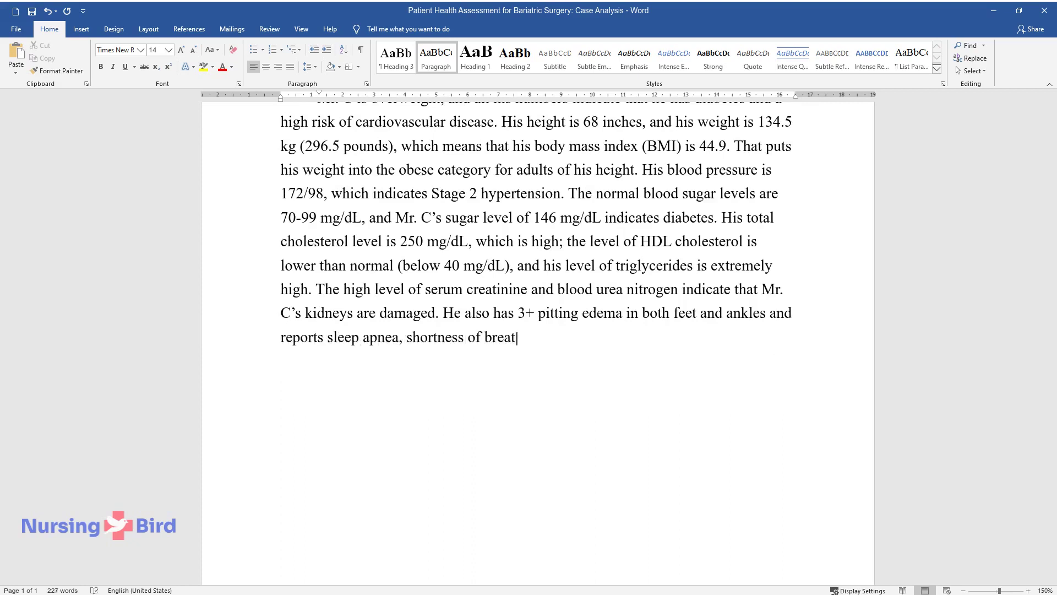
text(nd pruritus.)
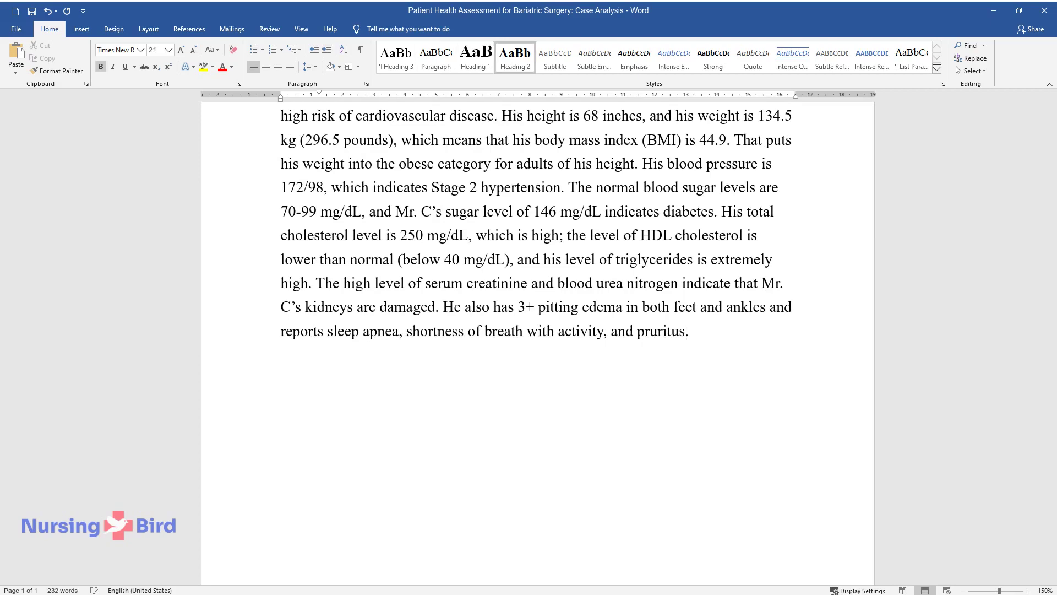
key(Return)
text(Potenti)
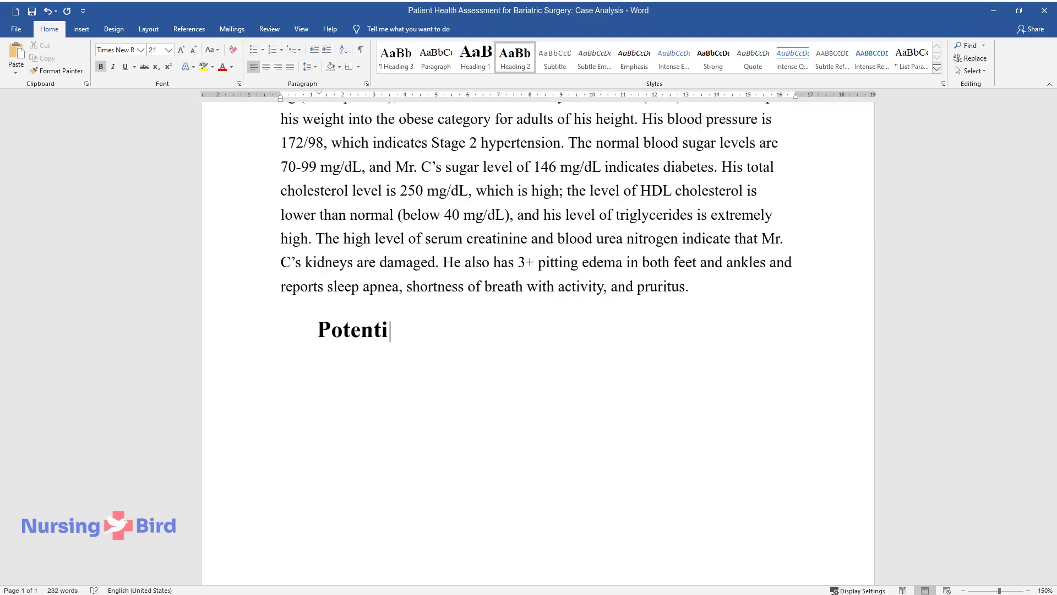
text(al Health Risks for Obesity)
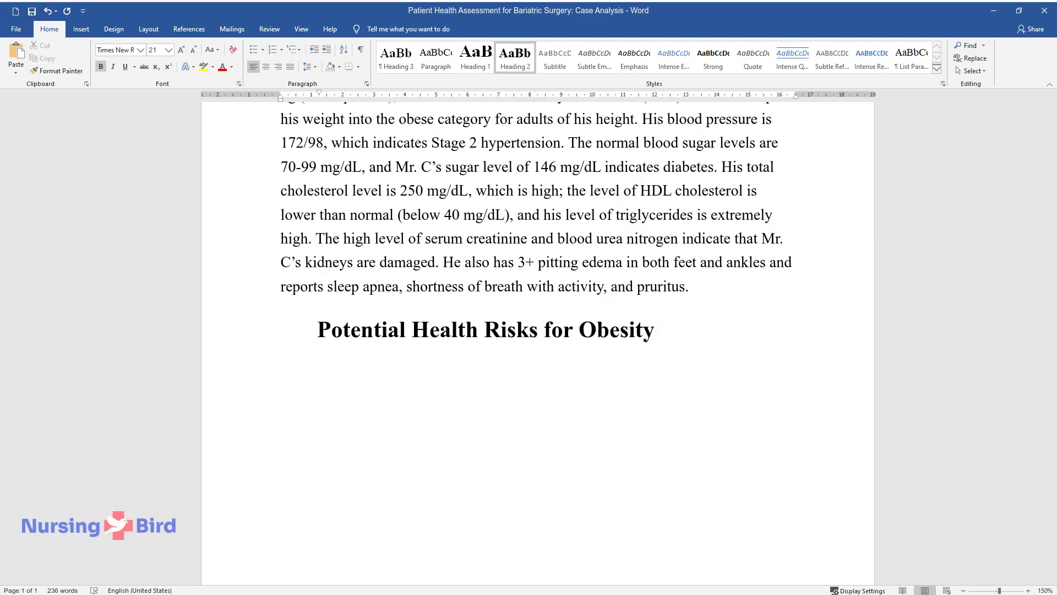
Step: Write the paragraph on obesity risks, linking hypertension and diabetes to kidney disease
key(Return)
text(People w)
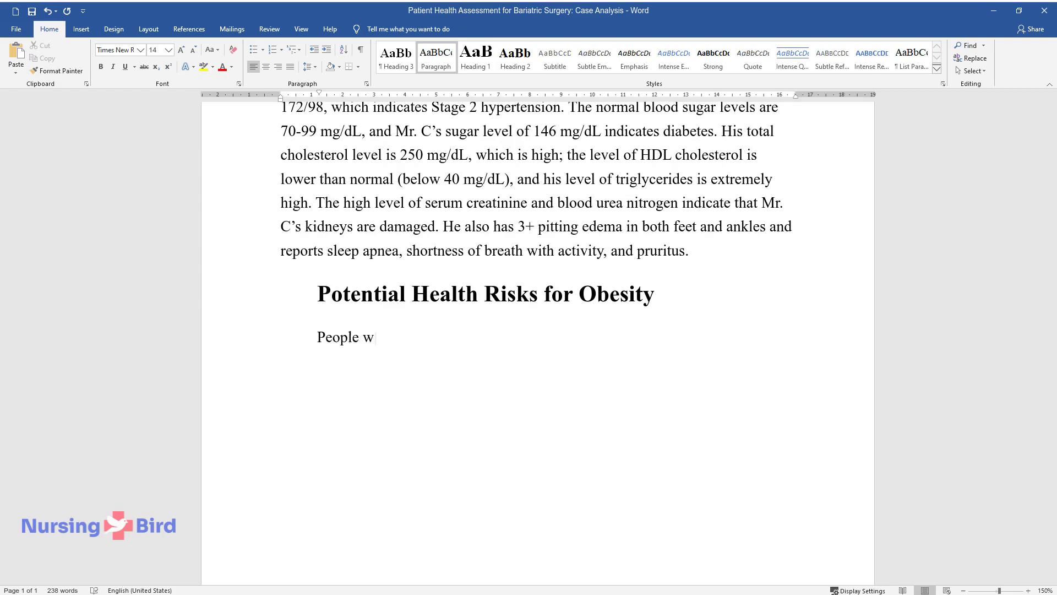
text(ith obesity are at increased ri)
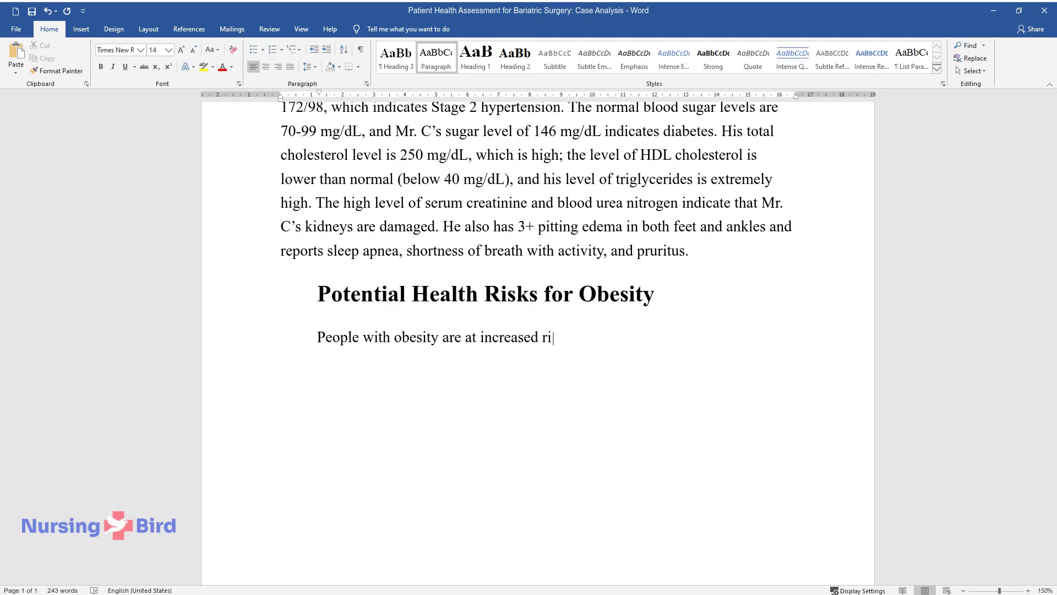
text(sk for many health conditions. )
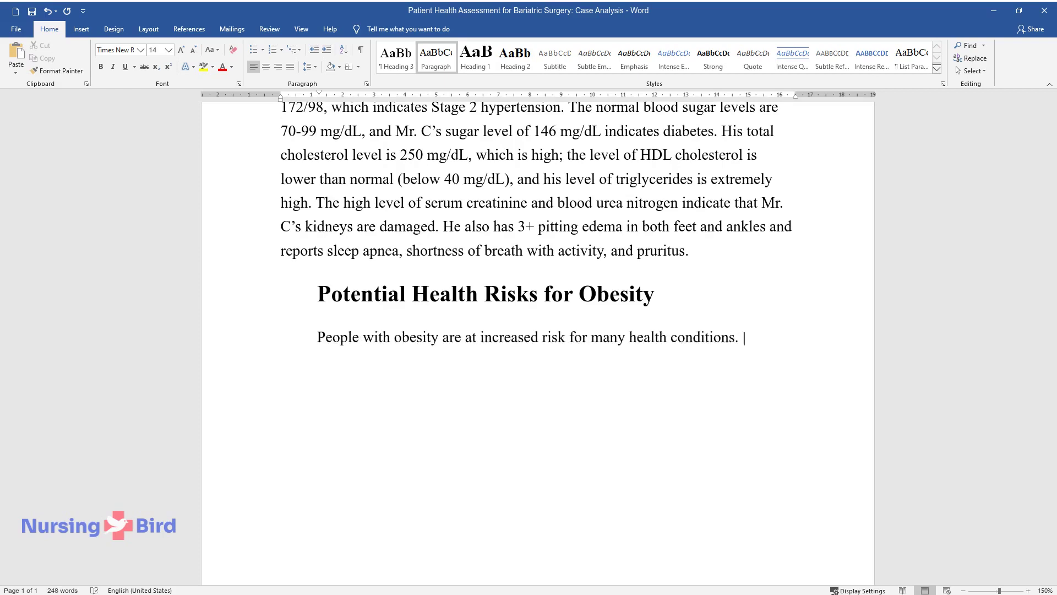
text(The most common of them, as ide)
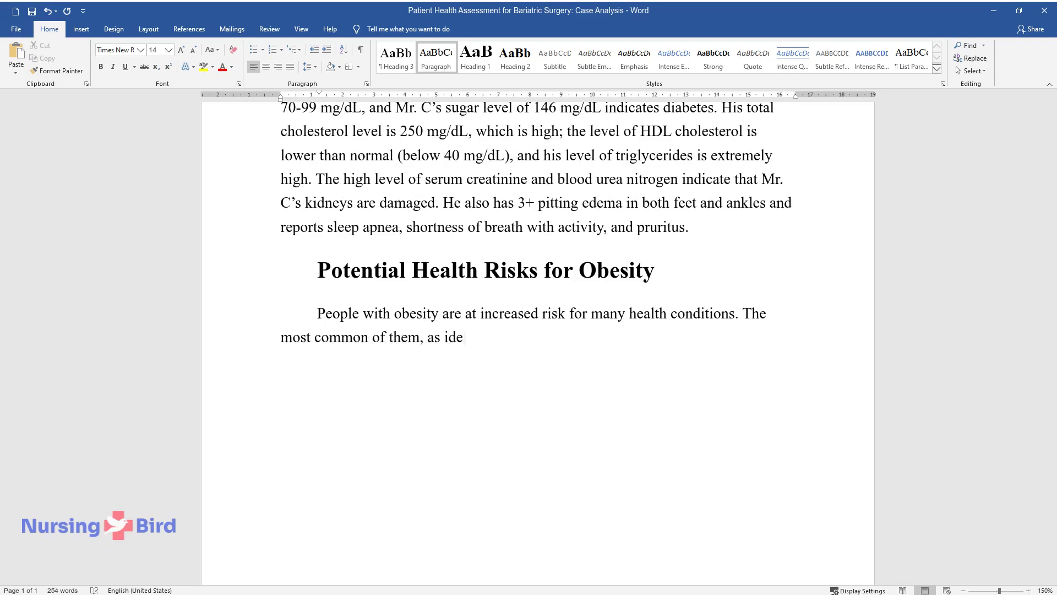
text(ntified by the Centers for Dis)
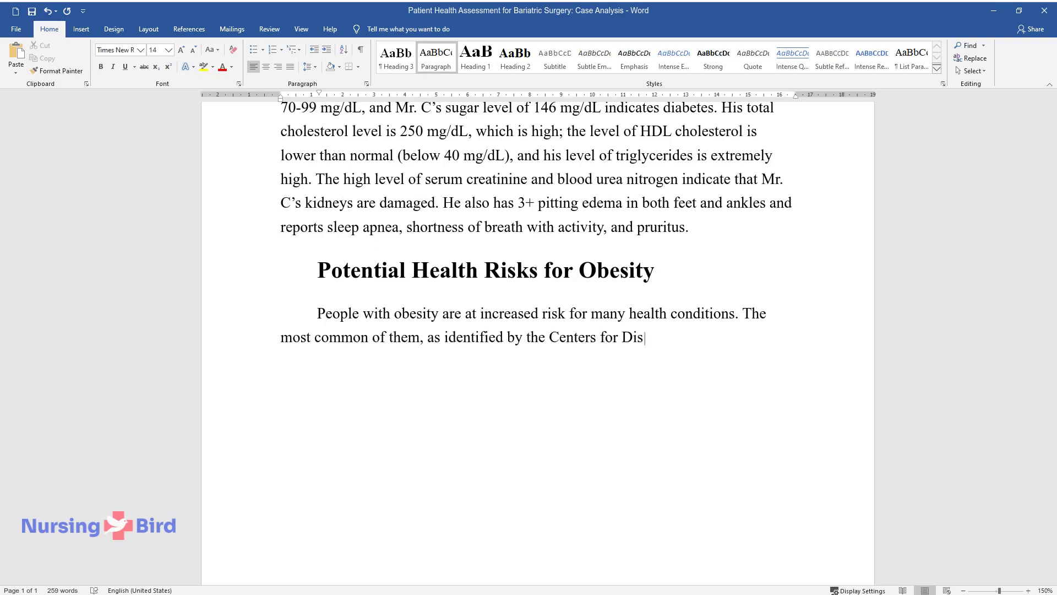
text(ease Control and Prevention, ar)
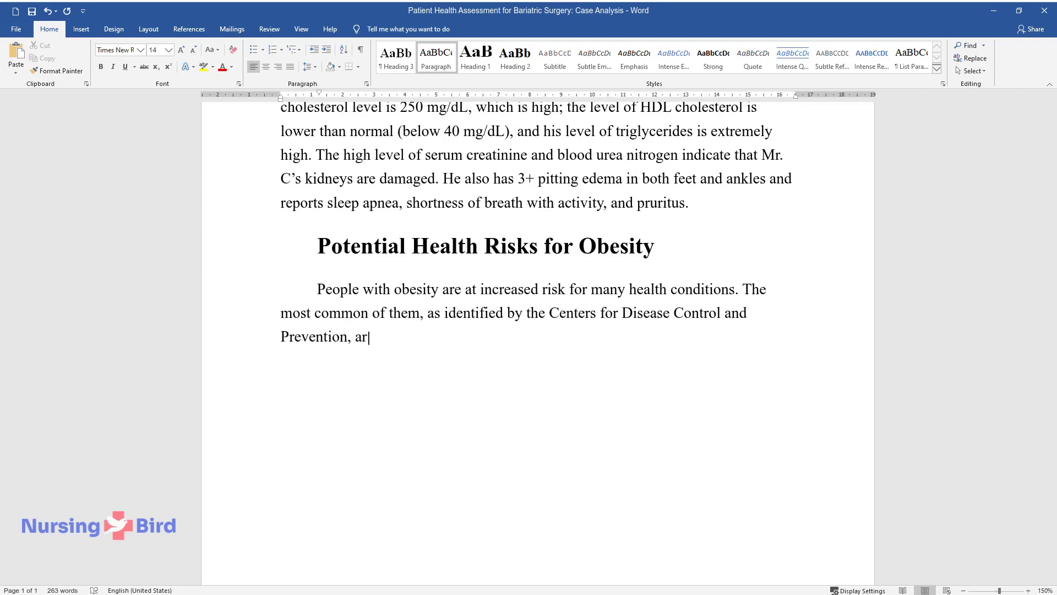
text(e hypertension, type 2 diabetes)
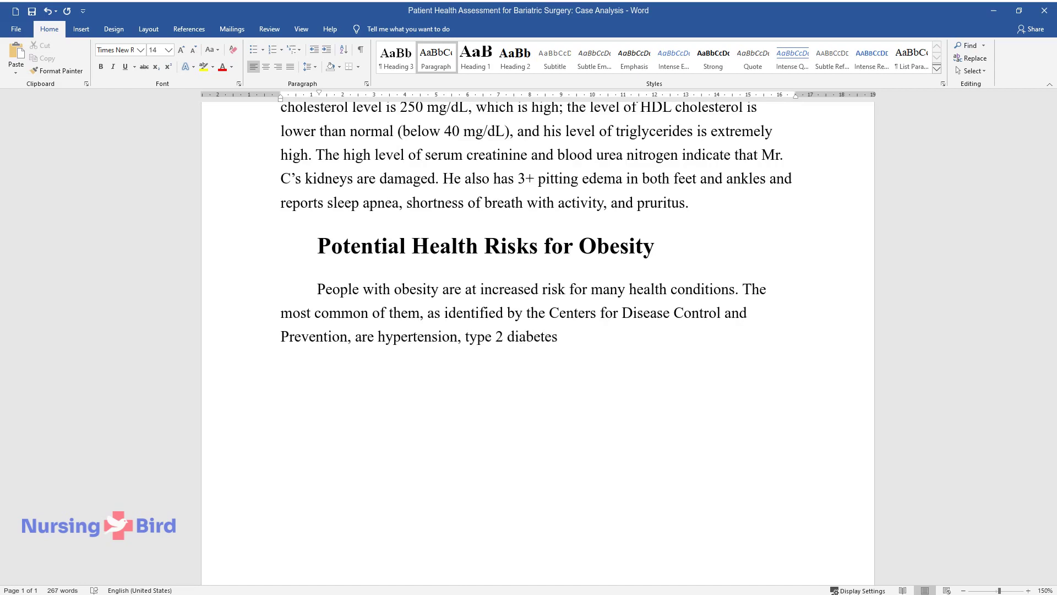
text(, coronary heart disease, stroke, gallbladder disease, osteoa)
text(rthritis, sleep apnea, and many)
text( types of cancer. Judging by M)
text(r. C's clinical manifestations,)
text( he has Stage 2 hypertension an)
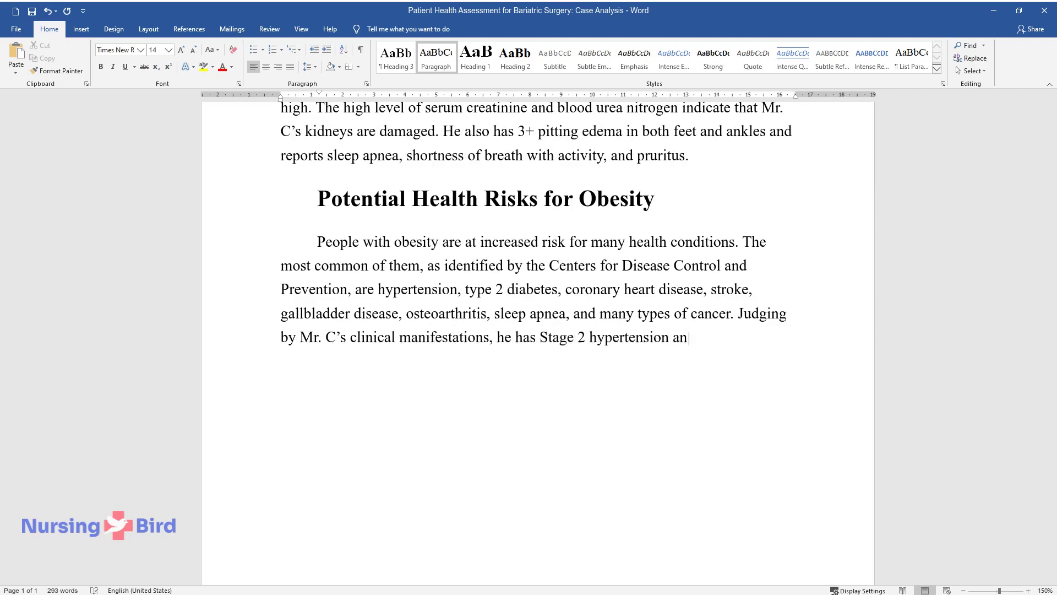
text(d diabetes and is at high risk of devel)
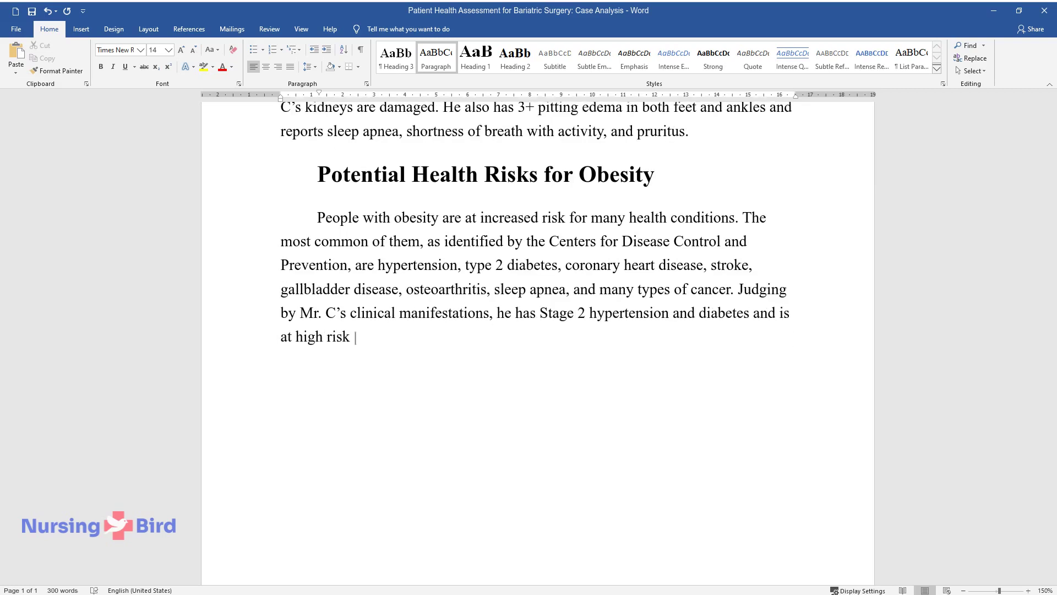
text(oping cardiovascular disease. Obesity, diabetes, and h)
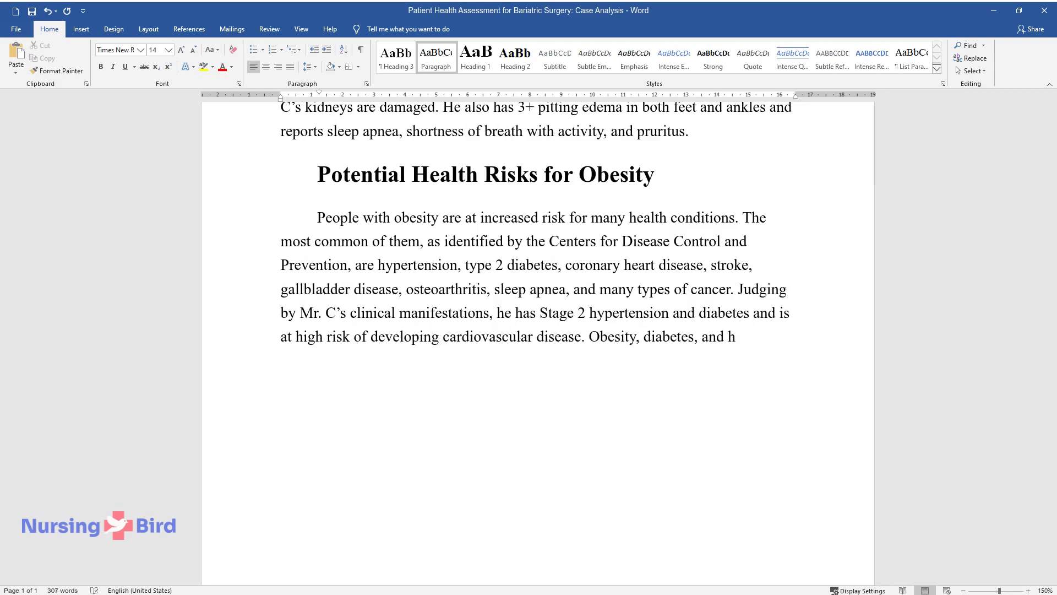
text(ypertension are also major risk)
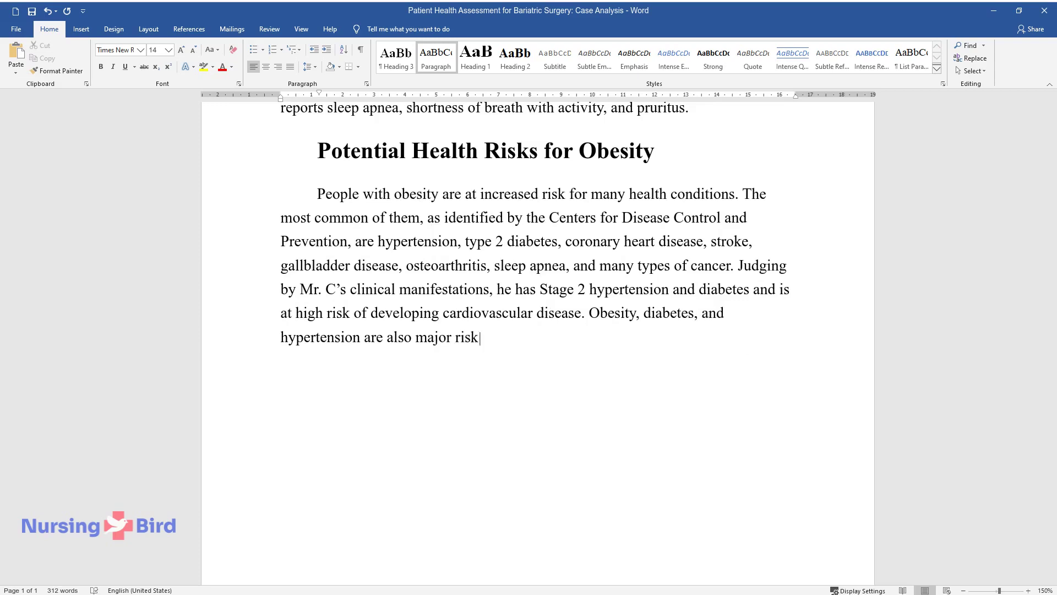
text( factors for kidney disease. Mr)
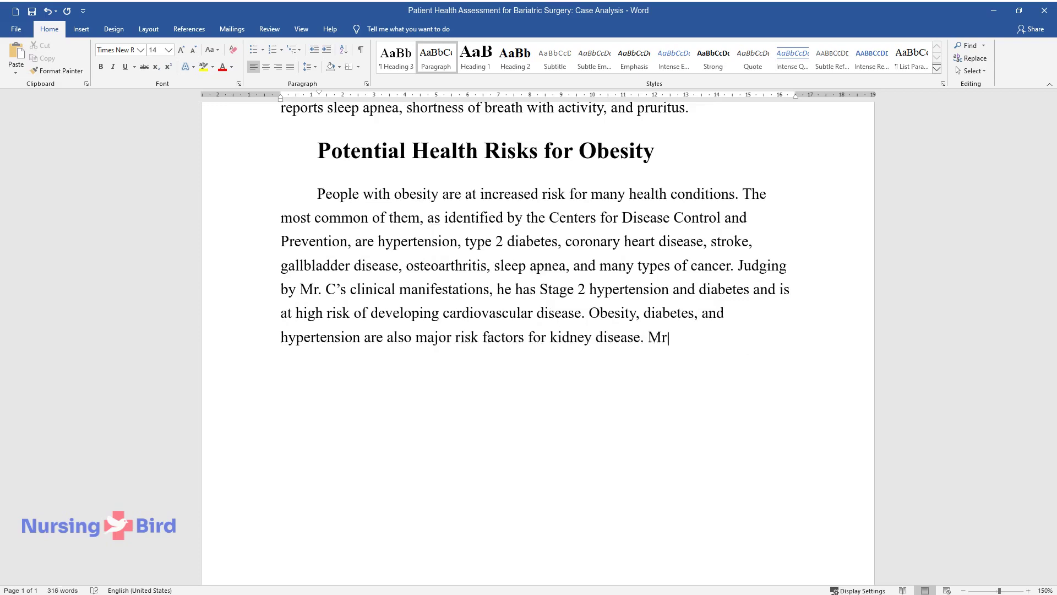
text(. C's increased BUN and creatinine le)
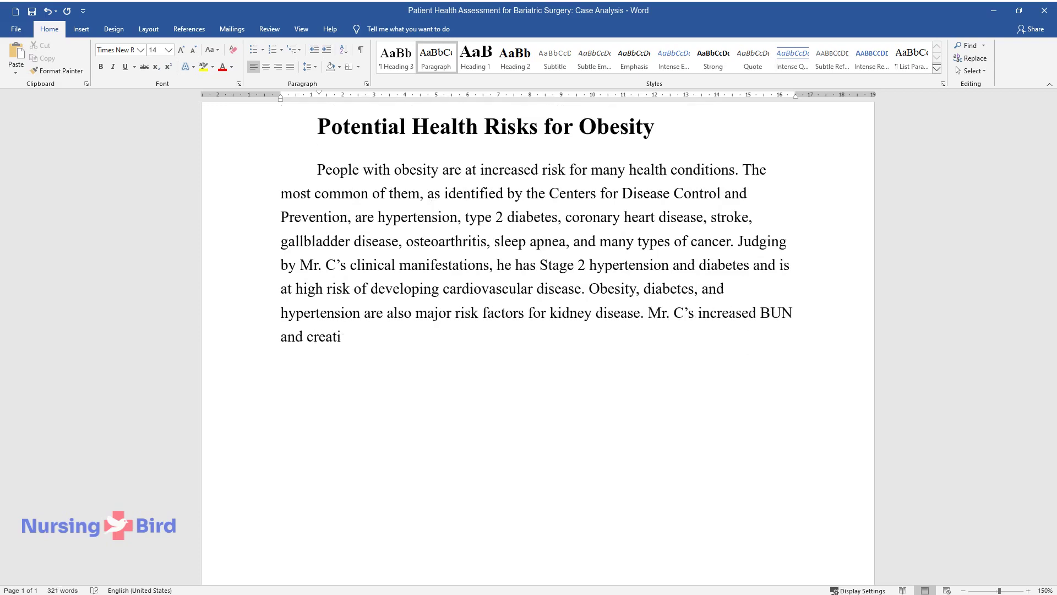
text(vels indicate that his k)
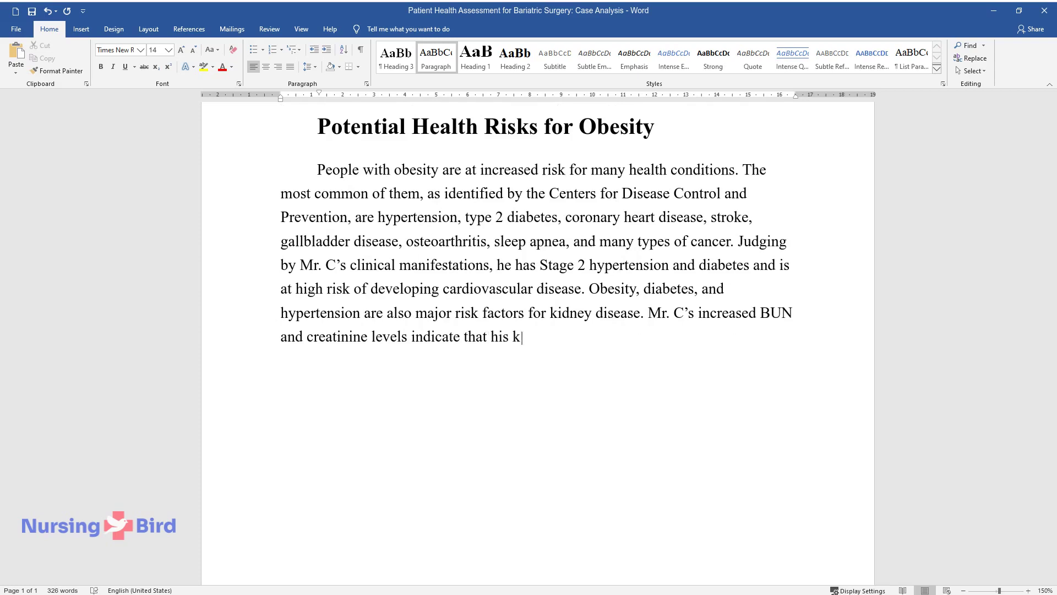
text(idneys are not working properly)
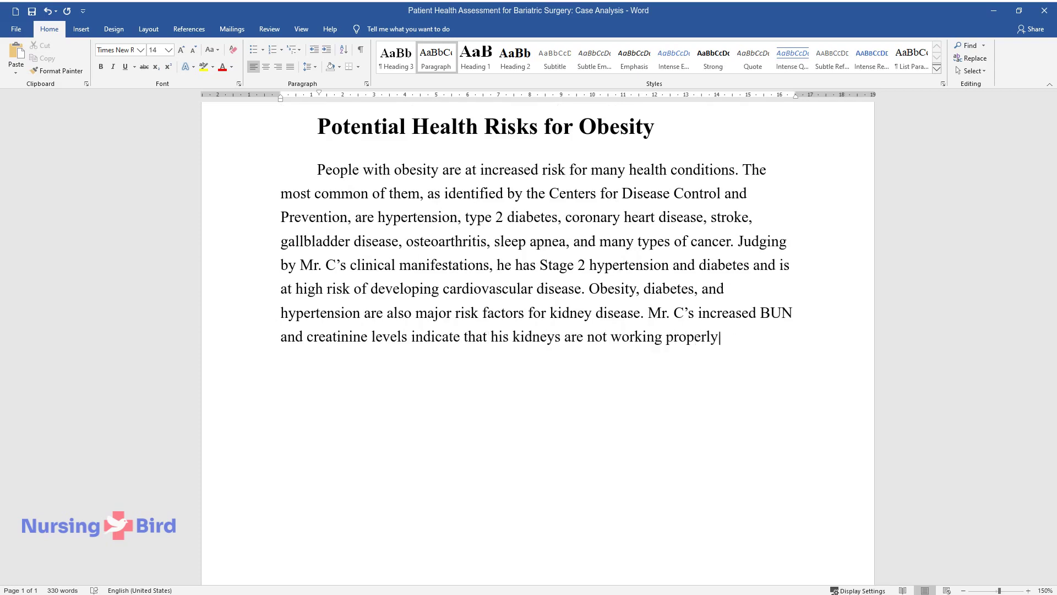
text(, and he should be checked for )
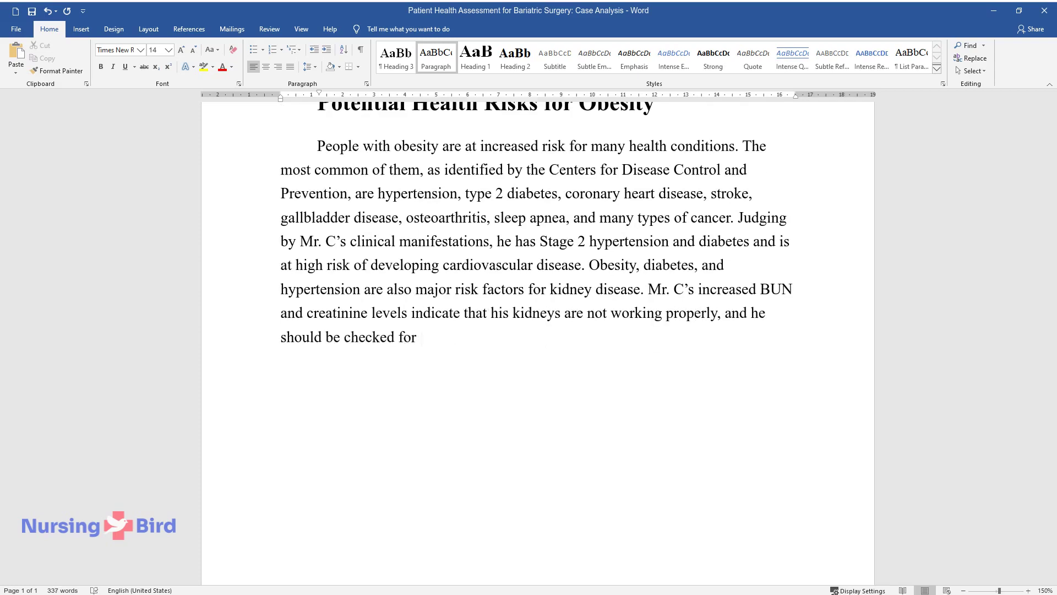
text(kidney disease.)
key(ctrl+Return)
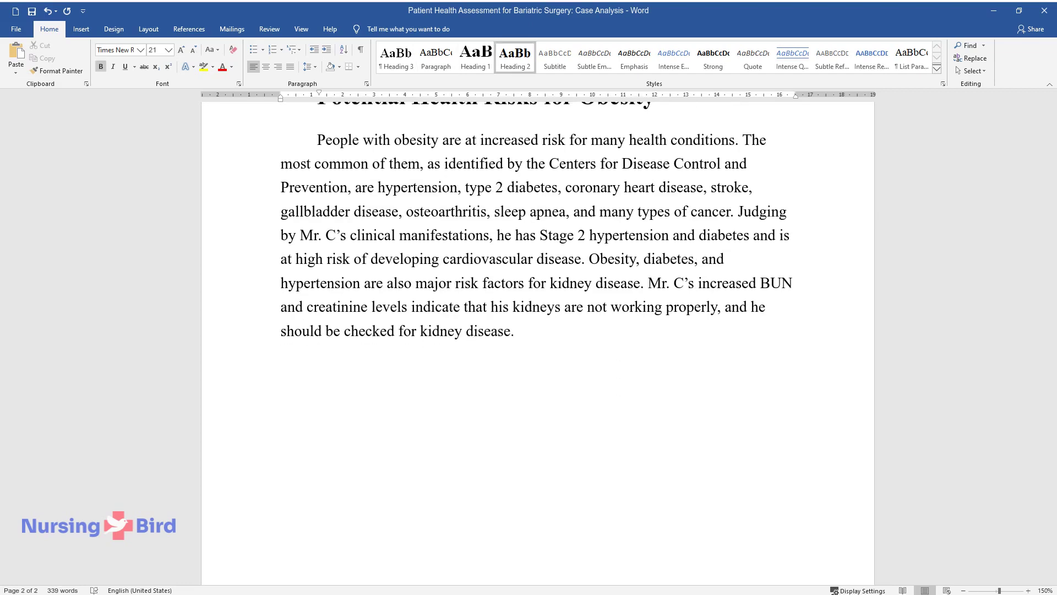
Step: Add a 'Bariatric Surgery' heading with a paragraph on eligibility and contraindications
text(Bariatric Surgery)
key(Return)
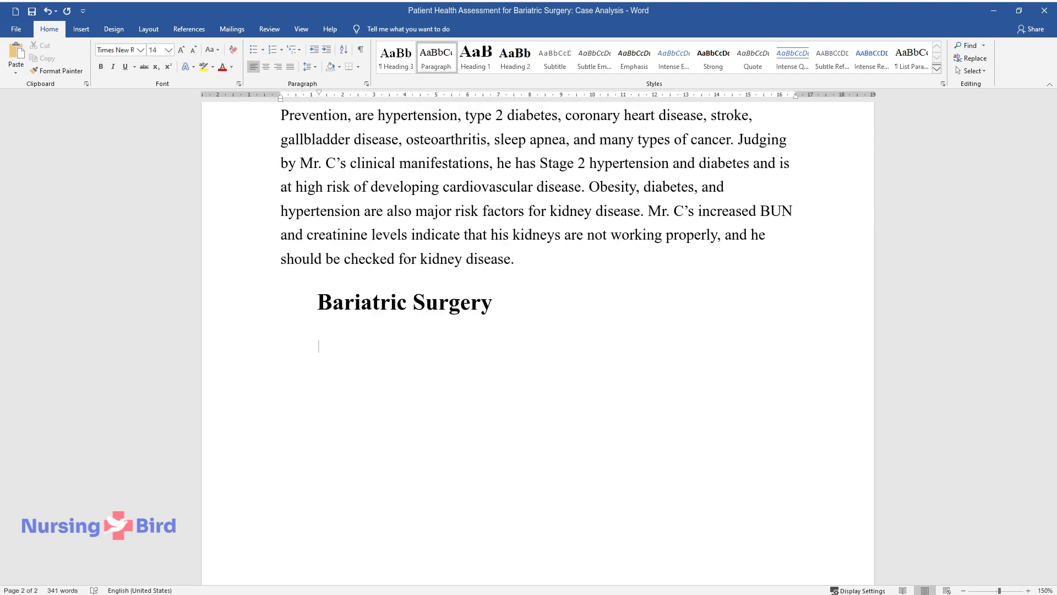
text(Bariatric surgery)
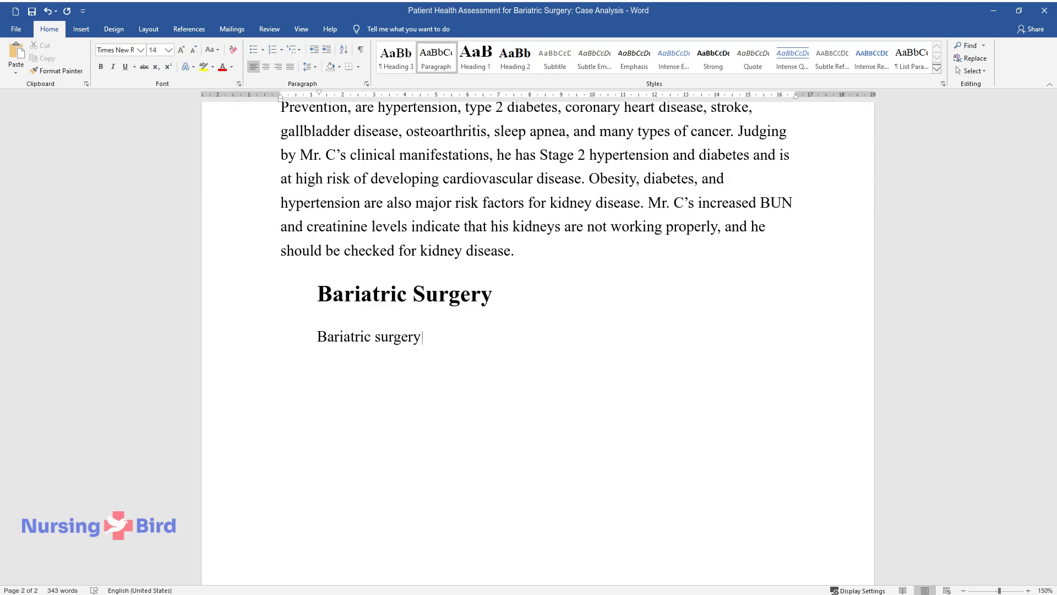
text( involves making changes to a pa)
text(tient's digestive system to help them los)
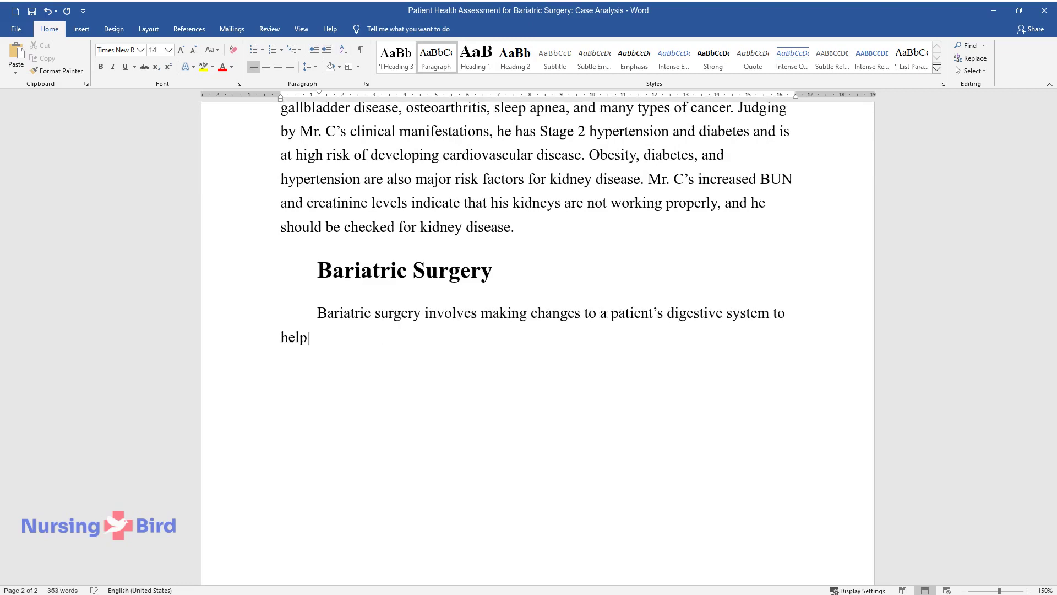
text(e weight. To be eligible)
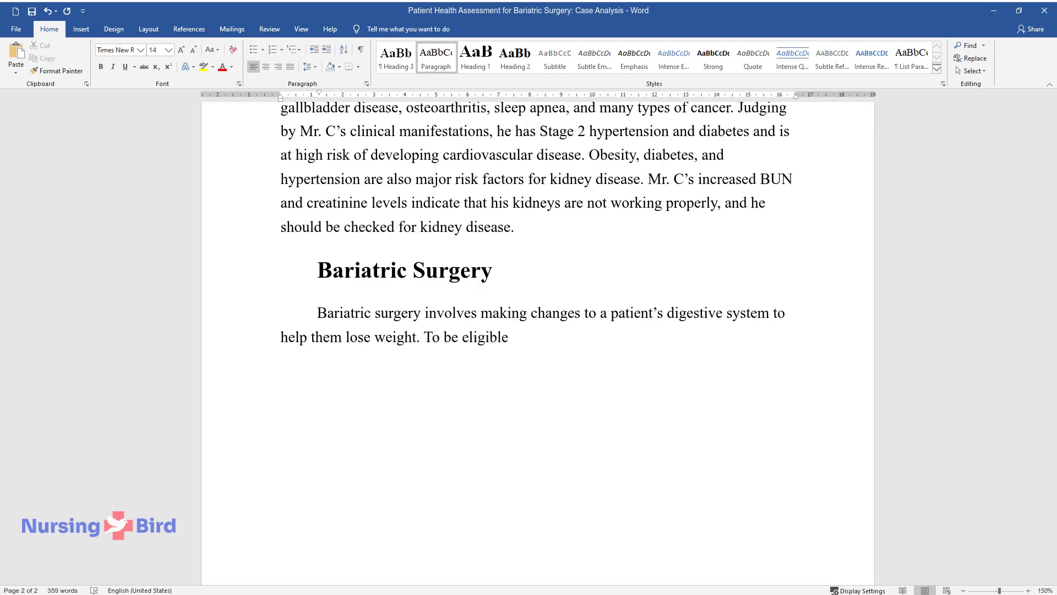
text( for bariatric surgery, a person )
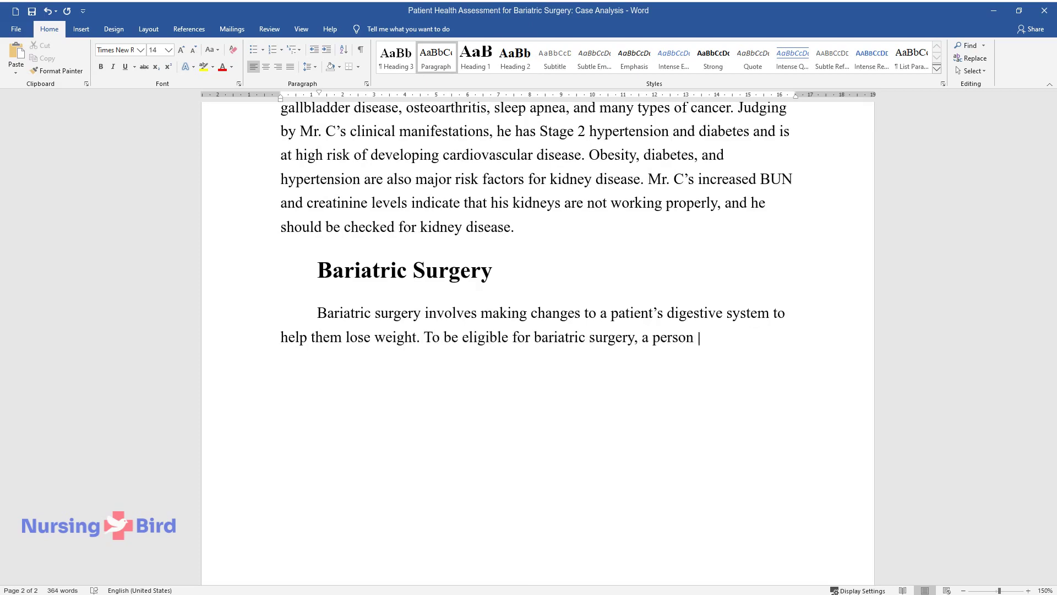
text(needs to have a BMI of 40 or highe)
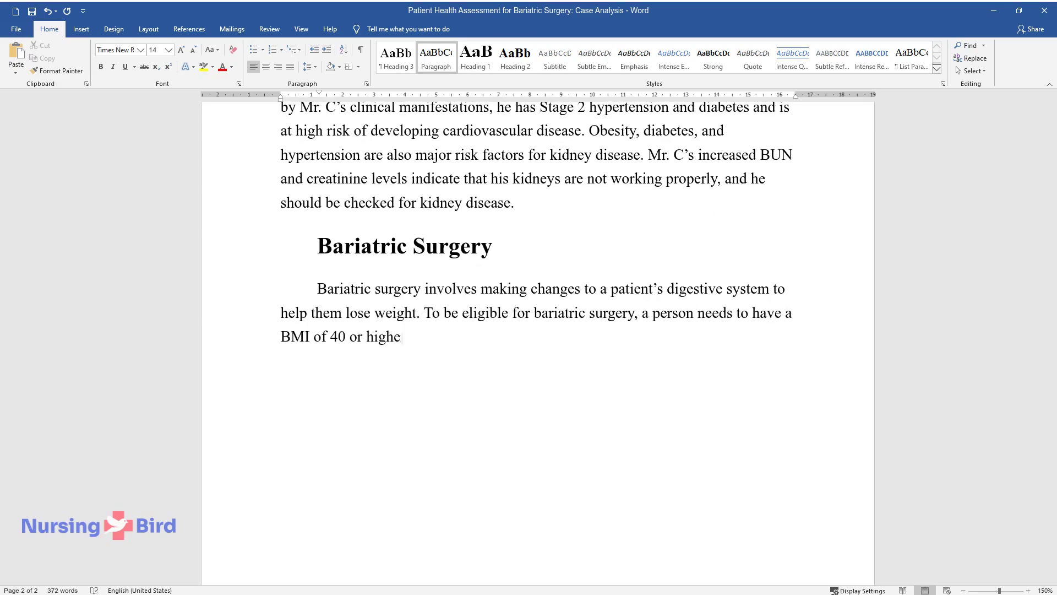
text(r and, if lower, an obesity-rela)
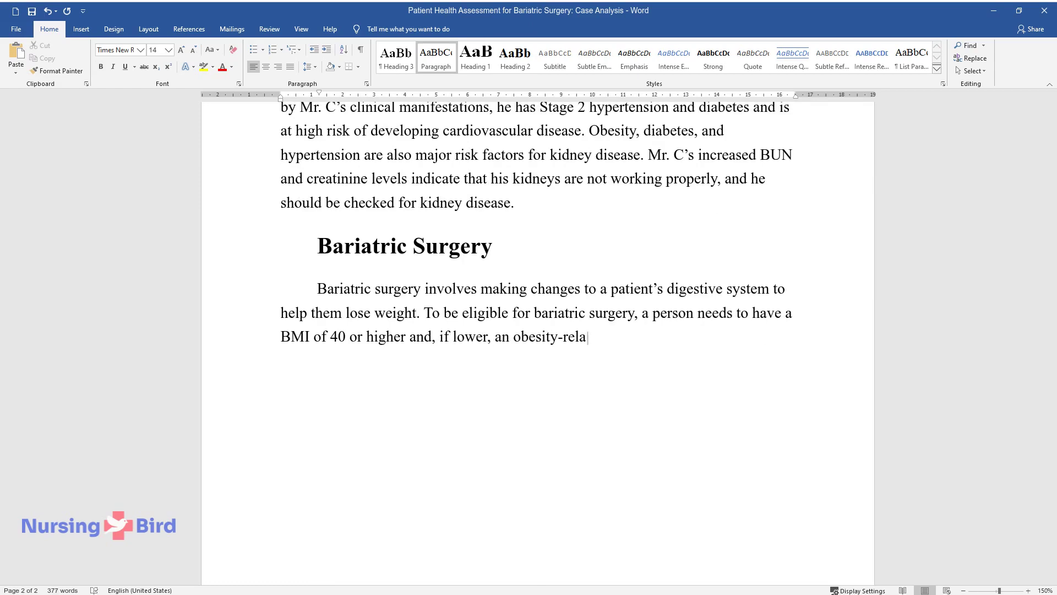
text(ted condition. They also need to )
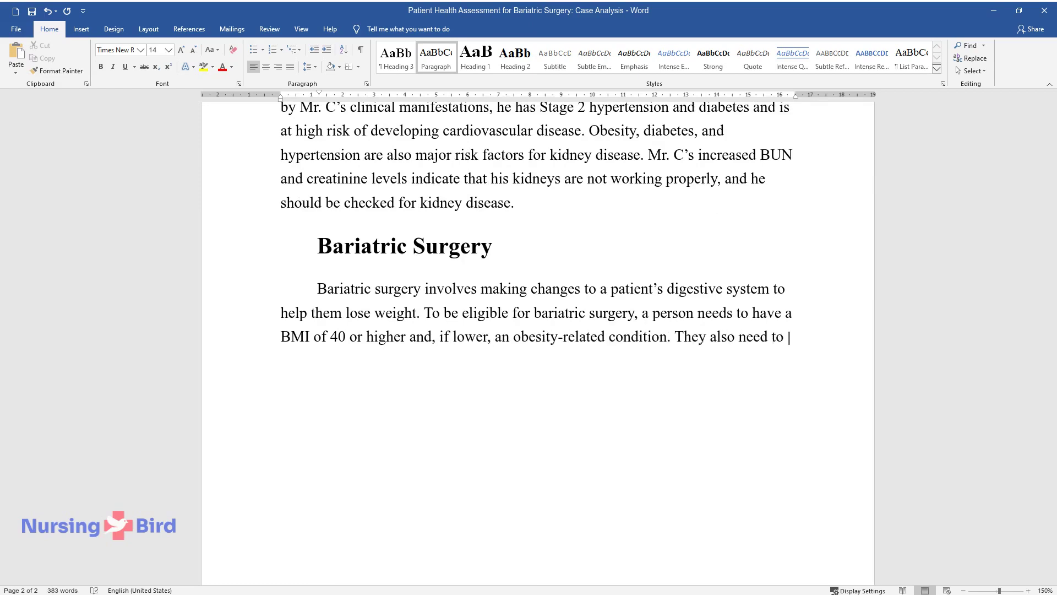
text(have a history of successful part)
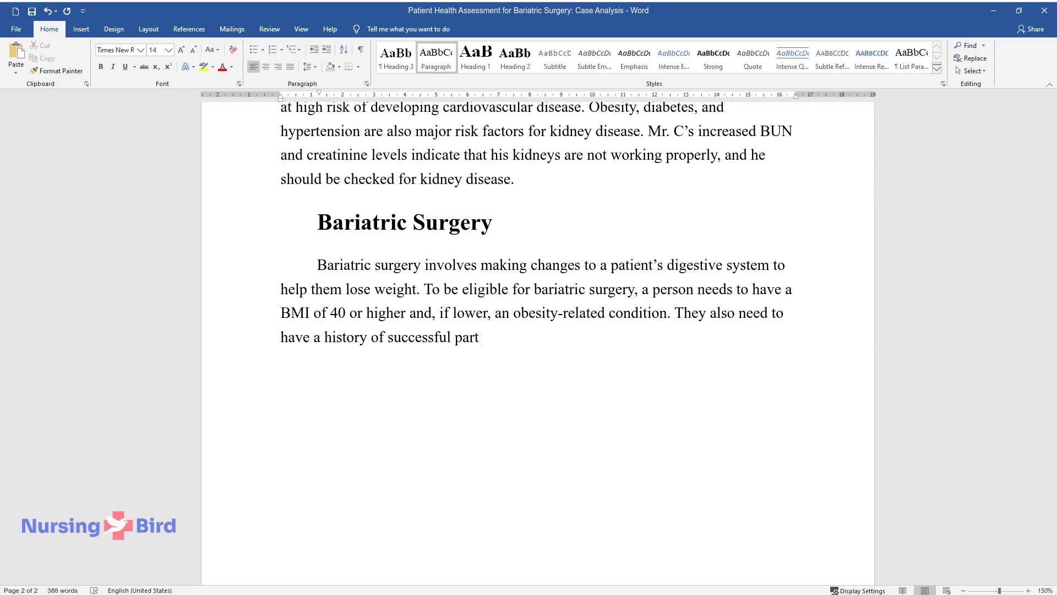
text(icipation in a weight management )
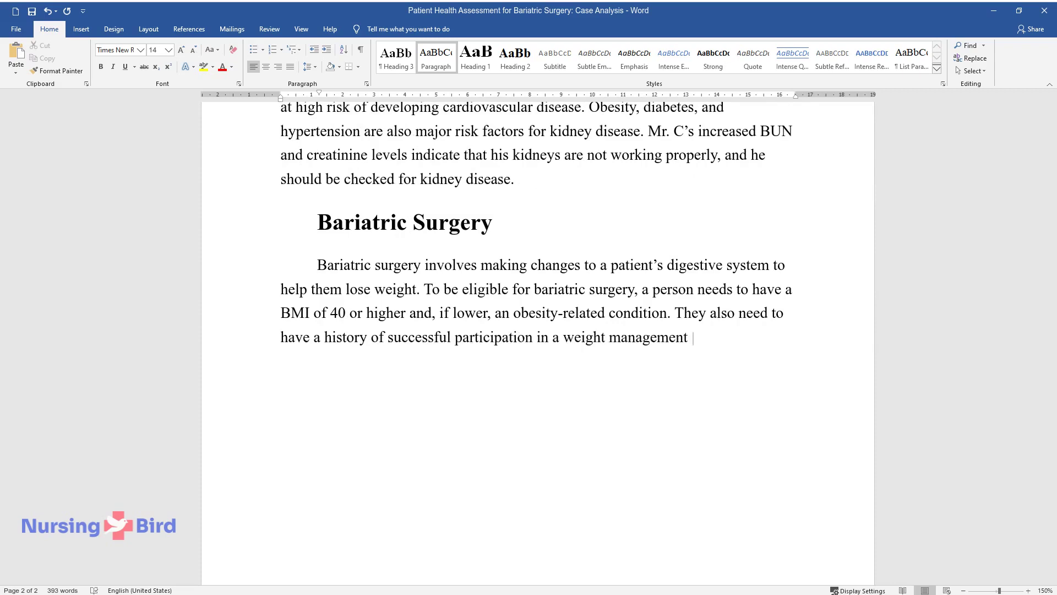
text(program and the willingness to ma)
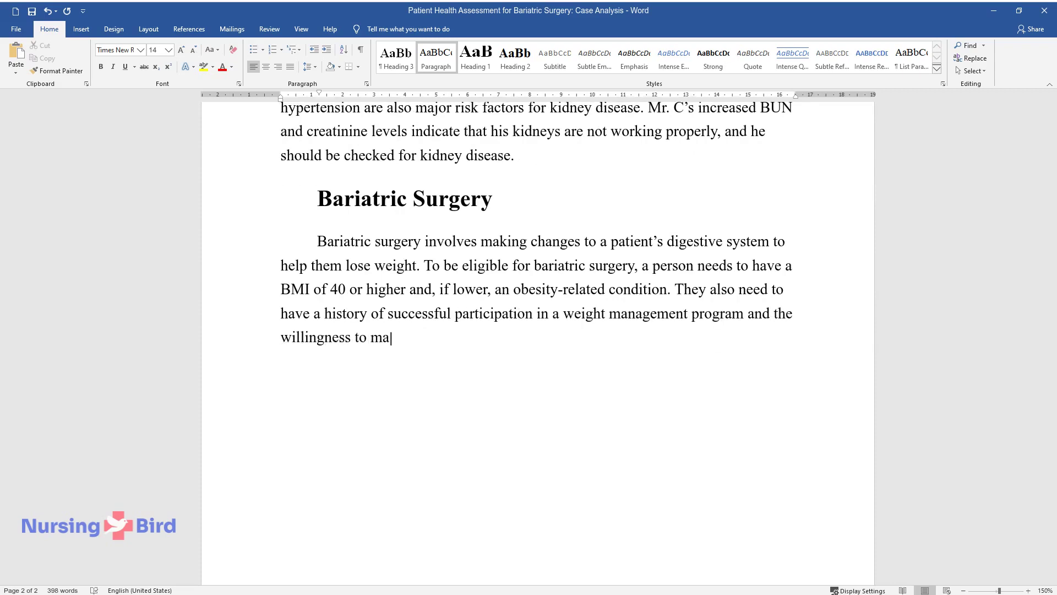
text(ke lifestyle changes. Contraindi)
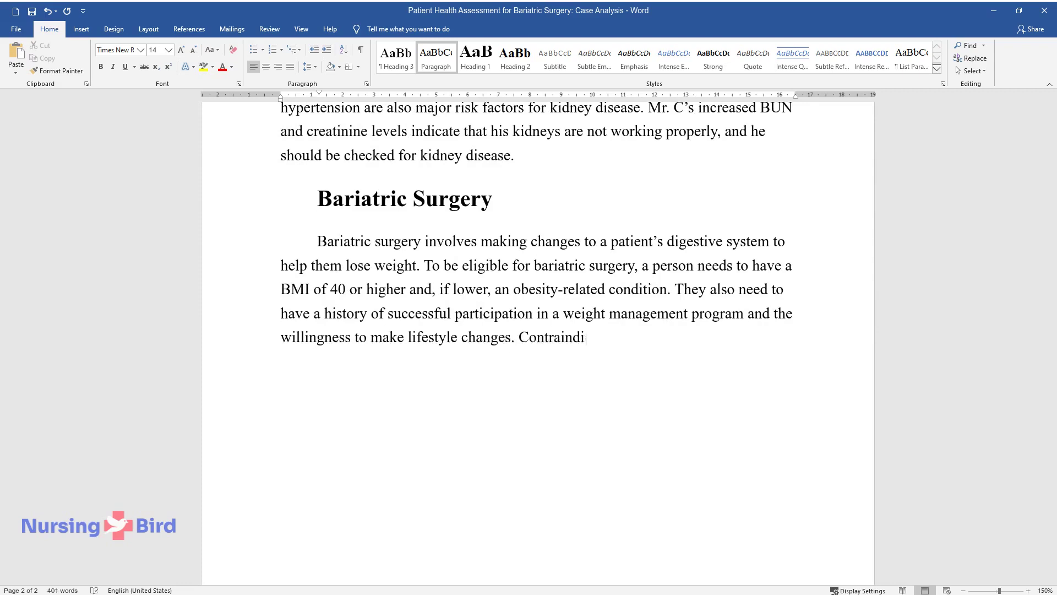
text(cations include severe eating dis)
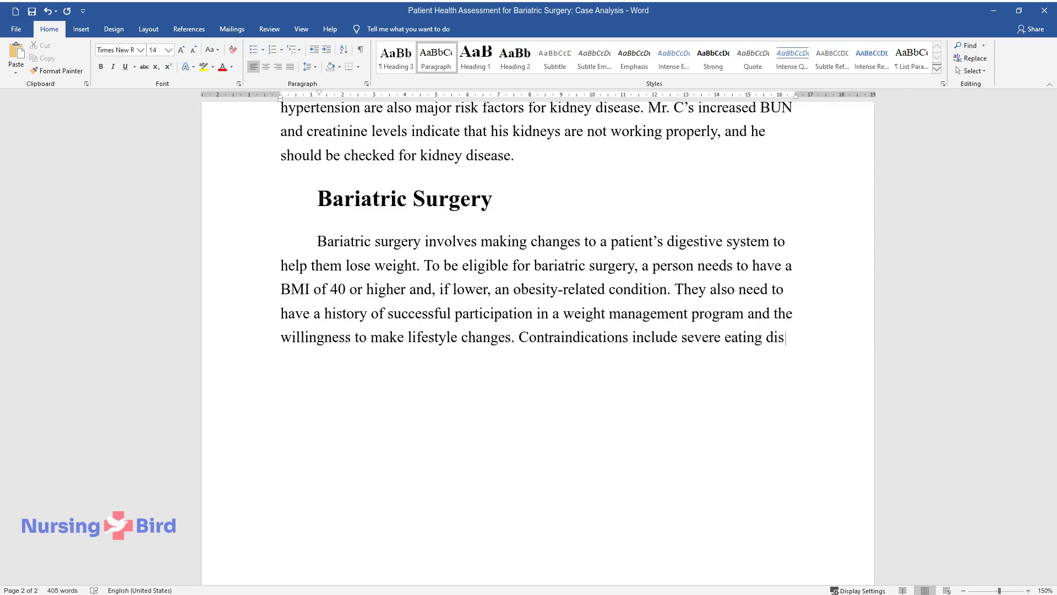
text(orders, excessive use of alcohol, mental health)
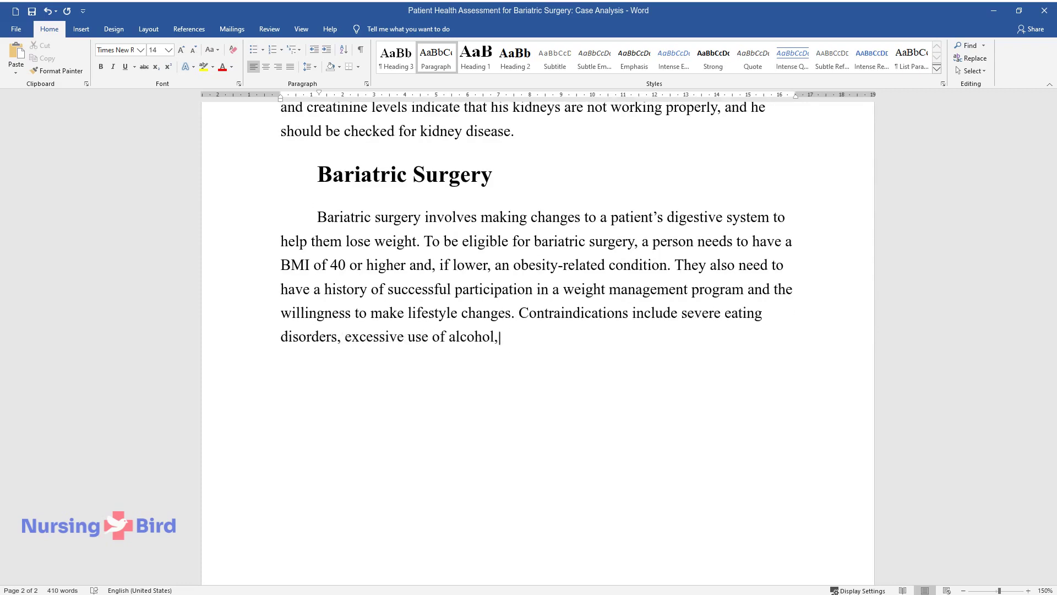
text(systemic diseases, diseases affec)
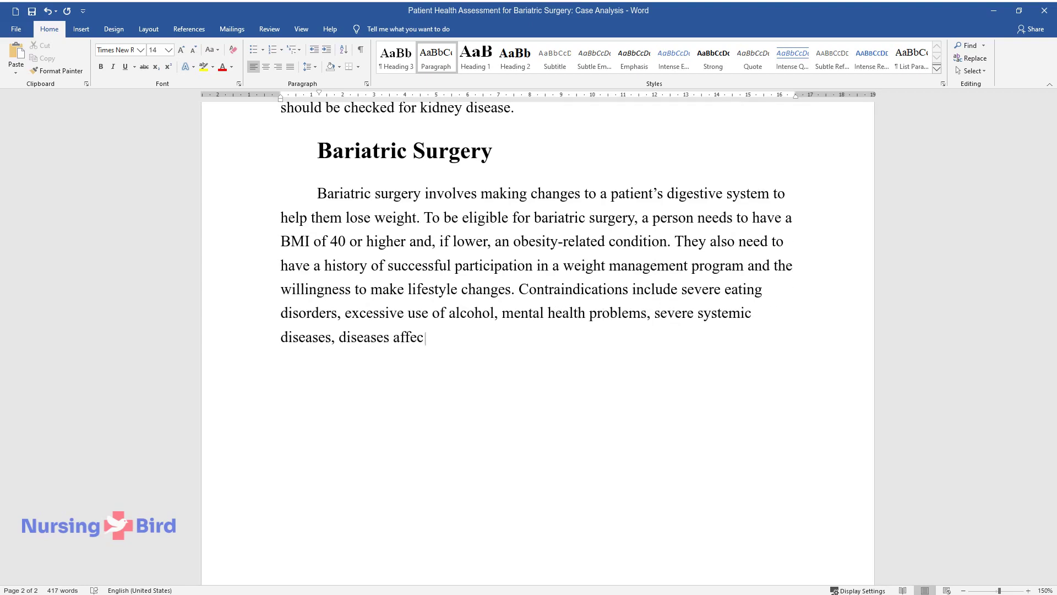
text(ting the upper digestive tract, and the need for continuous use of some types of d)
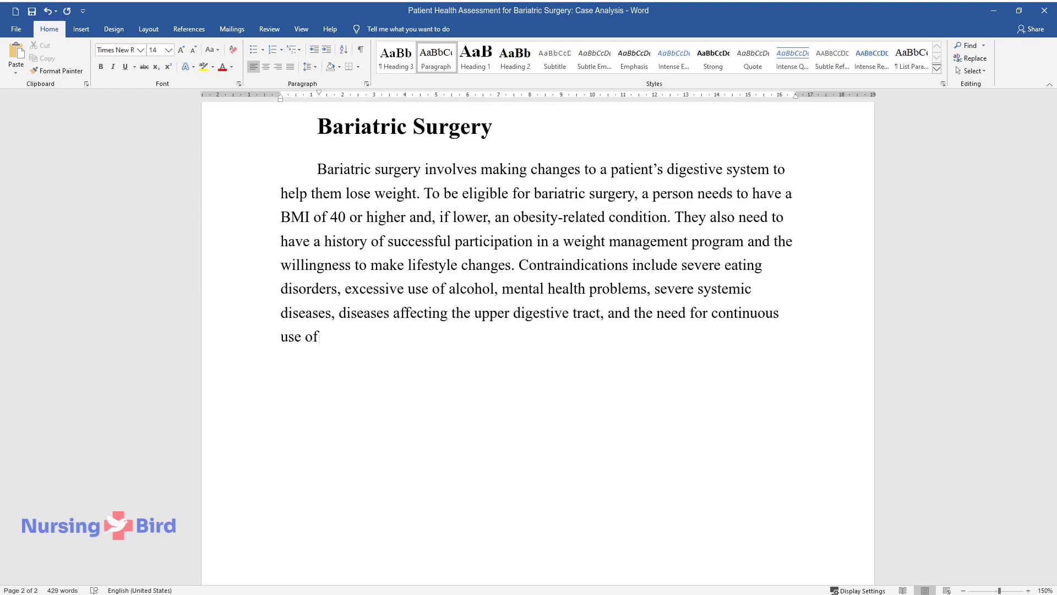
text(rugs. Judging by)
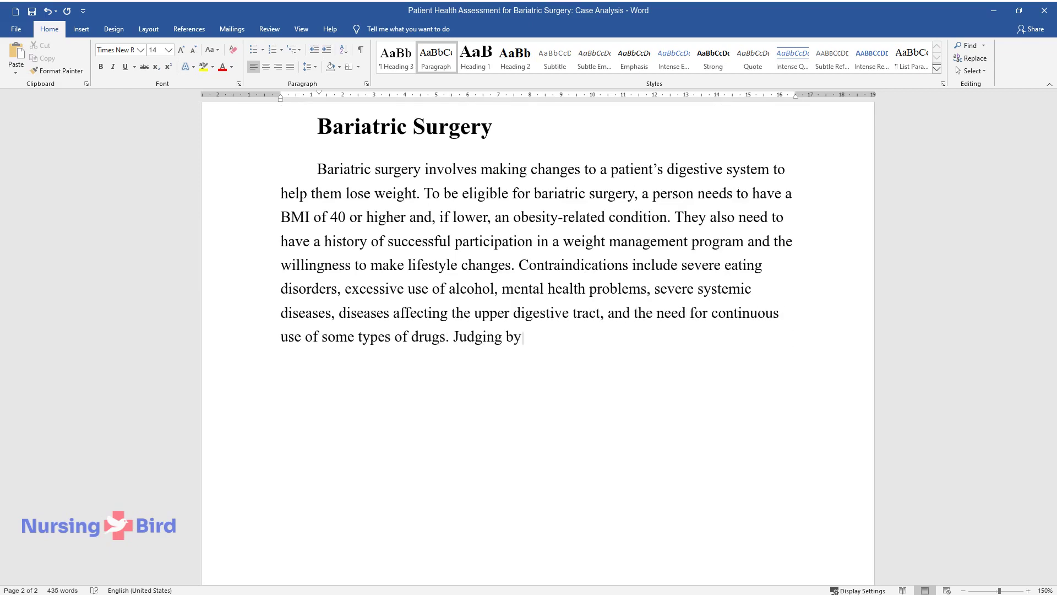
text( Mr. C's health history, he qualifies for bariatric surger)
text(y, and it should be considered an approp)
text(riate intervention option.)
key(Return)
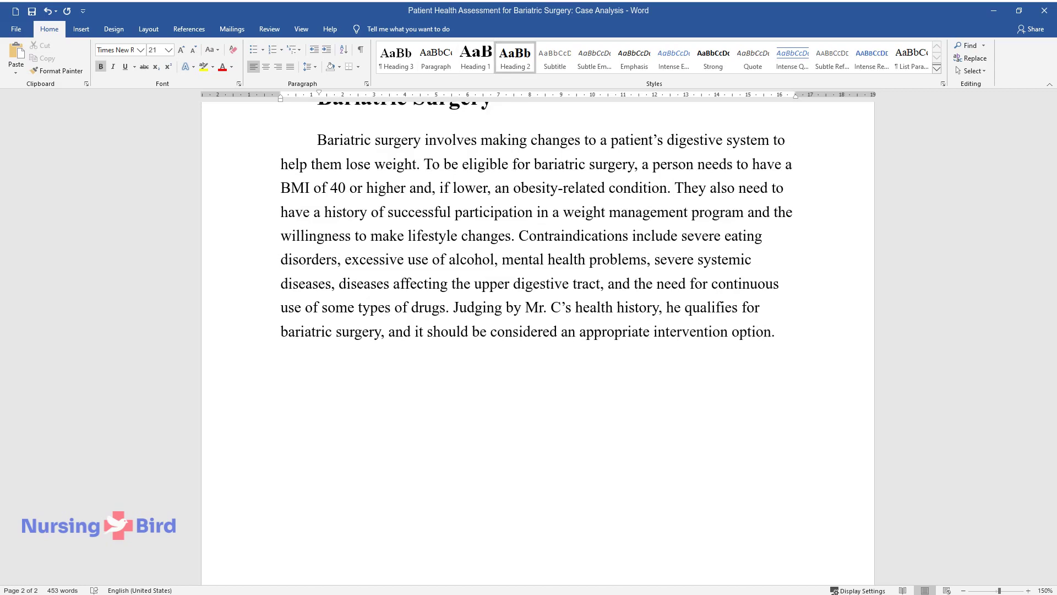
Step: Add a 'Functional Health Patterns Assessment' heading and a paragraph listing the patient's five potential problems
text(Functional Health Patt)
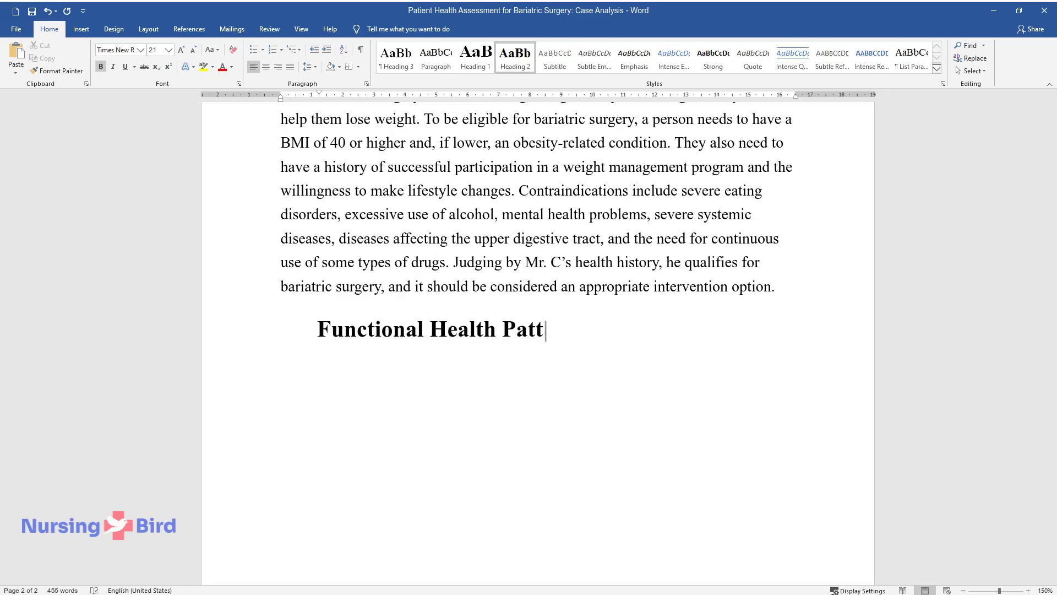
text(erns Assessment)
key(Return)
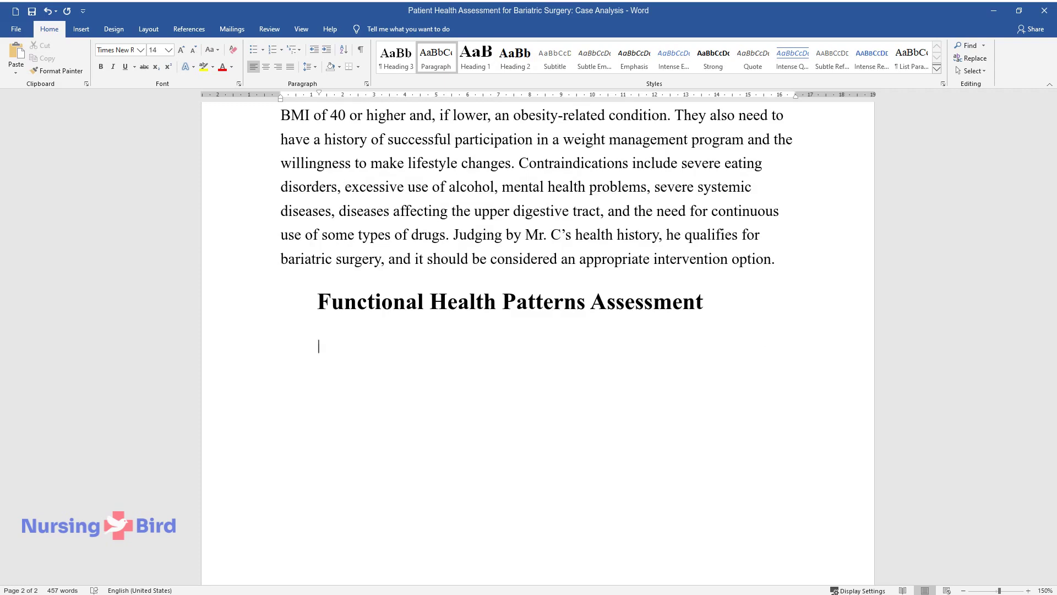
text(Mr. C's health history provides )
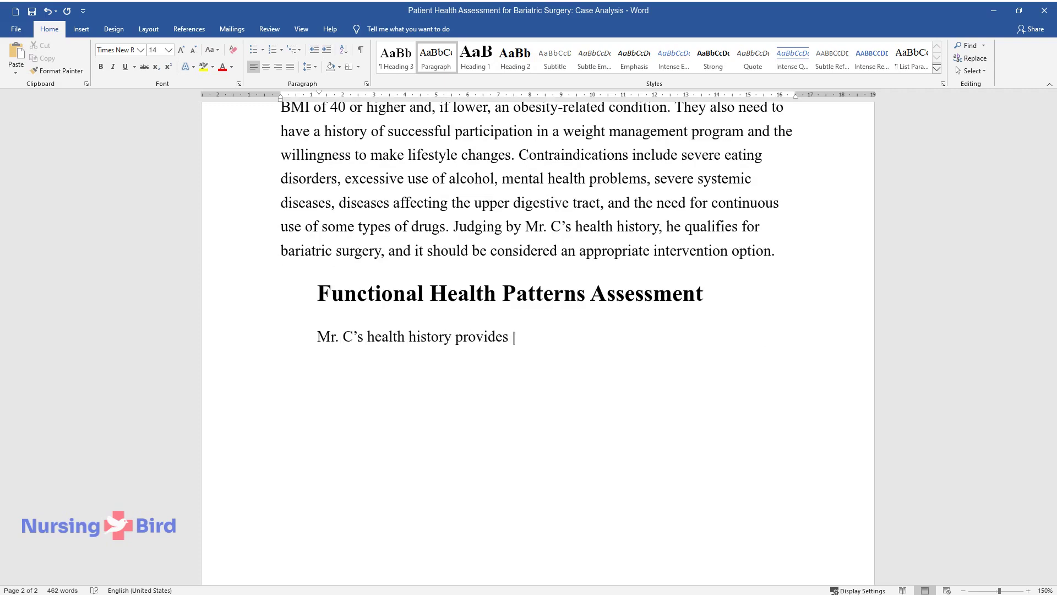
text(limited information on his functi)
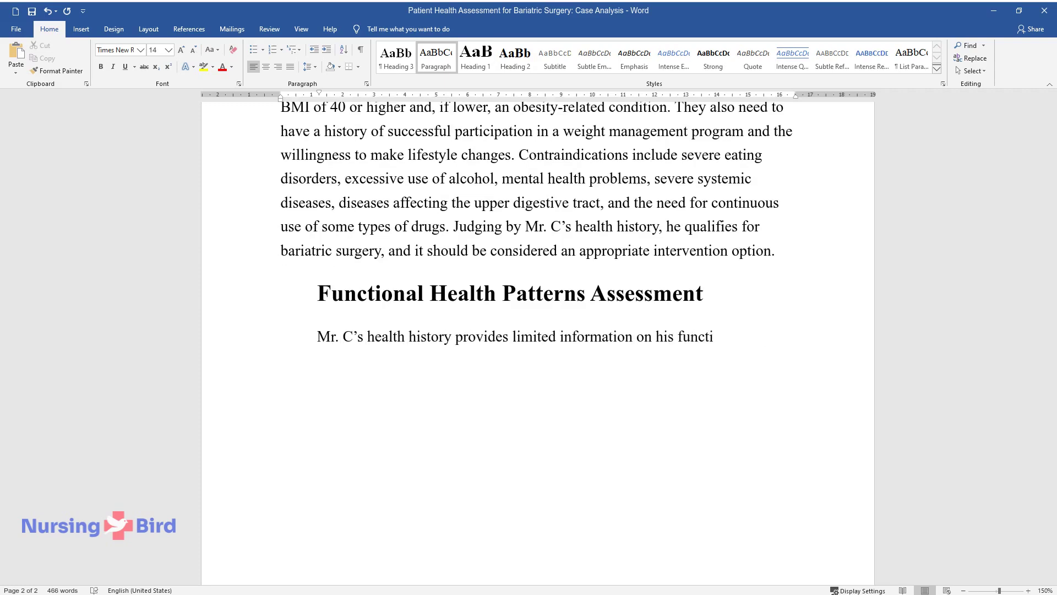
text(onal health patterns. Some concl)
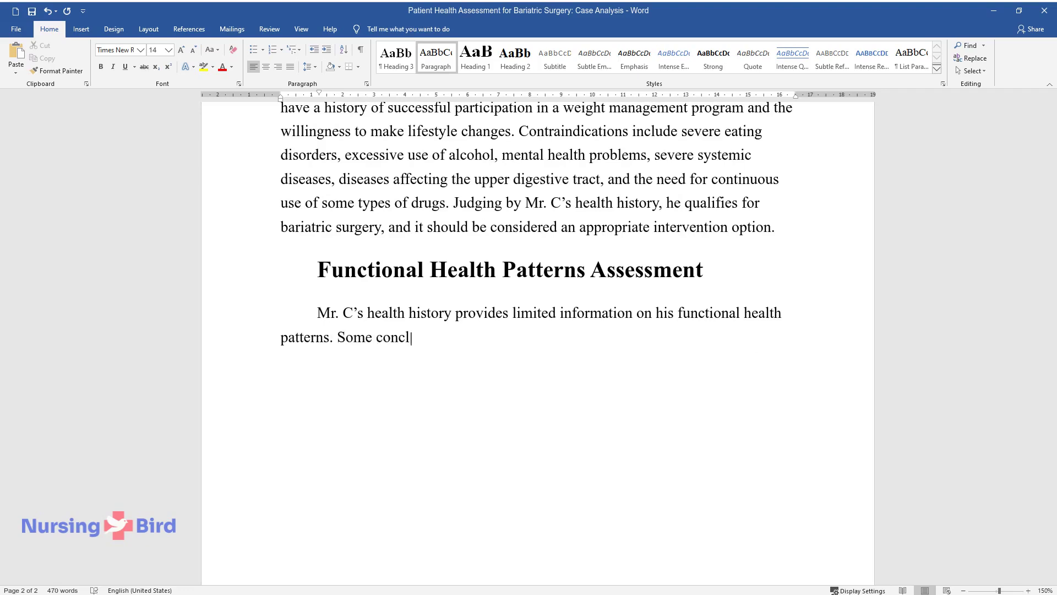
text(usions can be made regarding his)
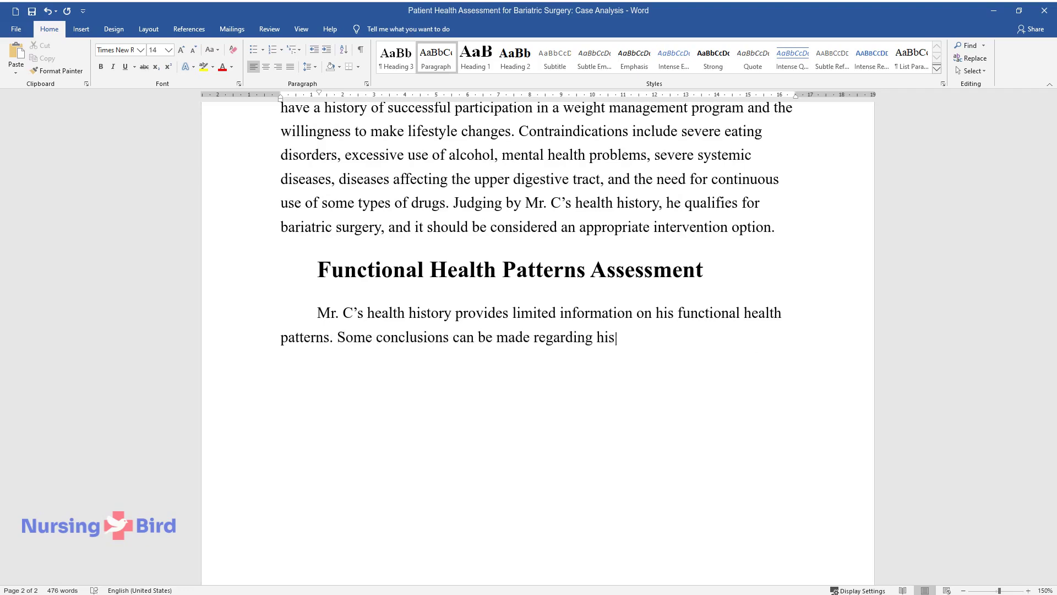
text( nutrition-metabolic and activit)
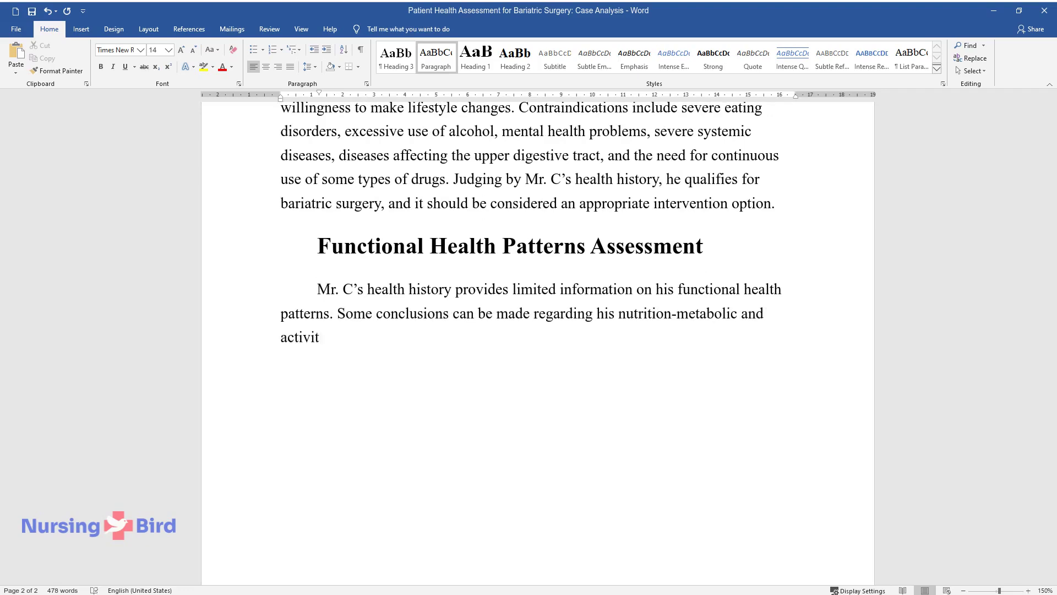
text(y-exercise patterns, and a list of potential problems can be identified. The first is a lack of physical activity due to a sedent)
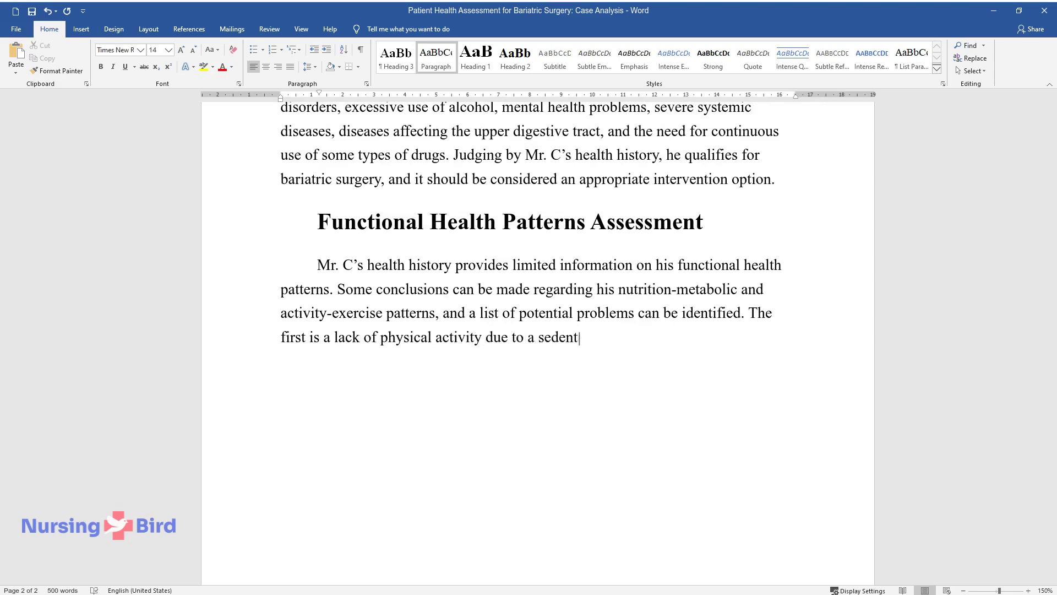
text(ary lifestyle and pitting edema.)
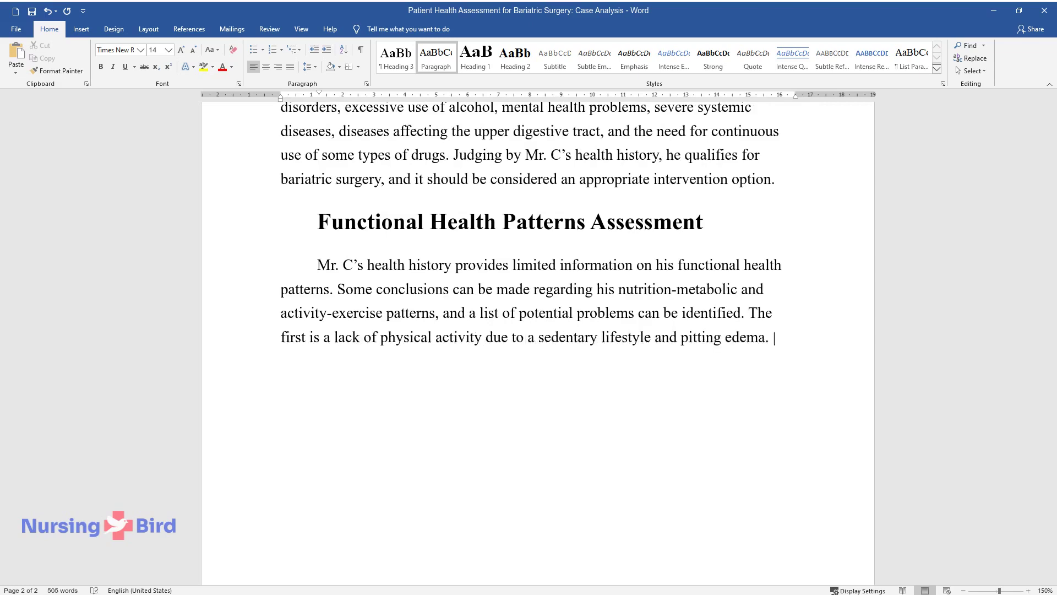
text( The second is poor dietary habi)
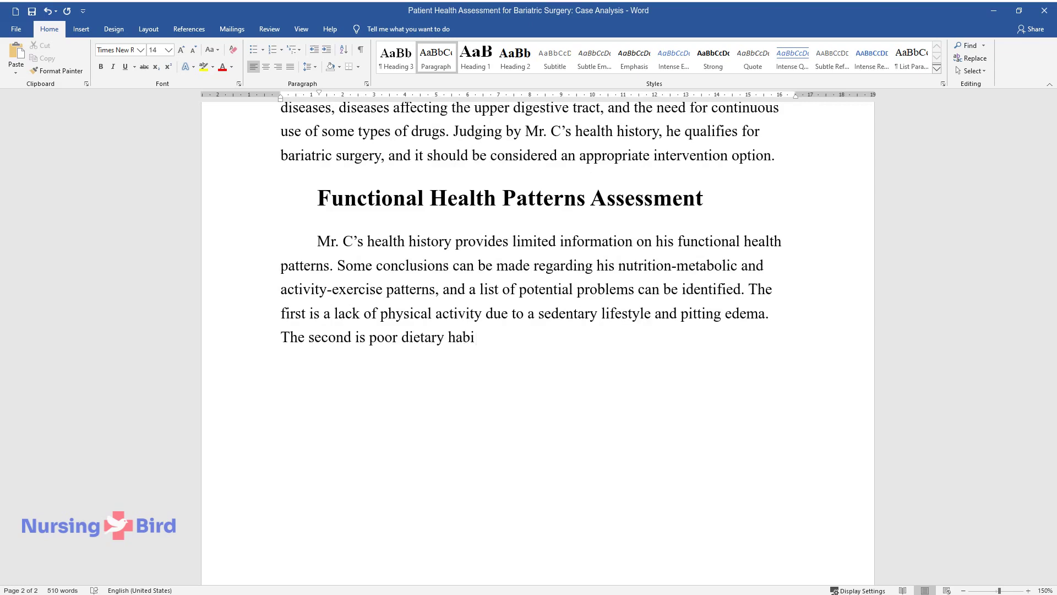
text(ts, which is evident from Mr. C’s)
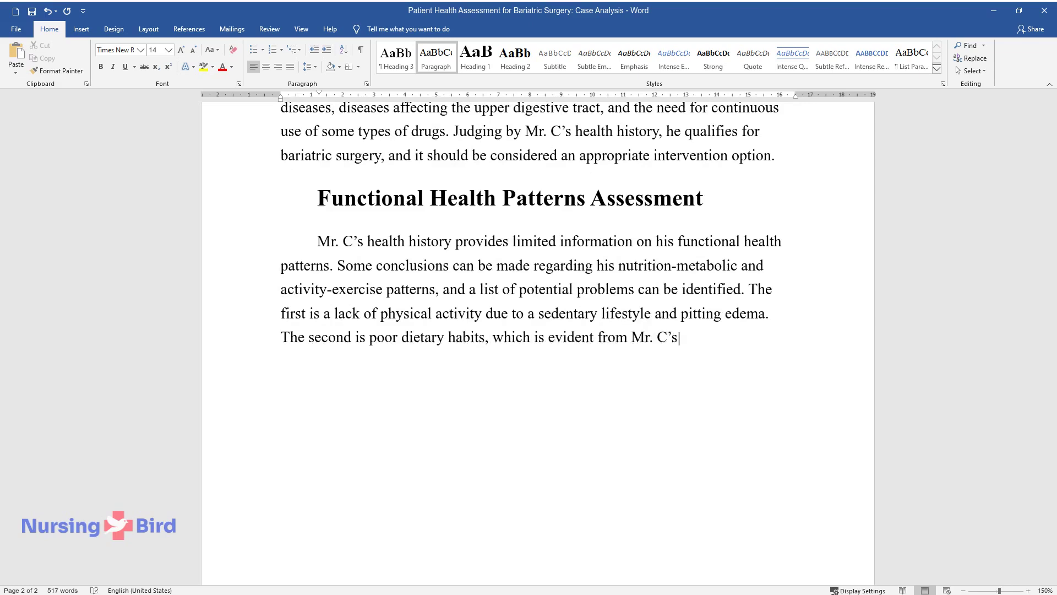
text( BMI. Third is the poor qual)
text(ity of sleep because of s)
text(leep apnea. The fourth is low self-estee)
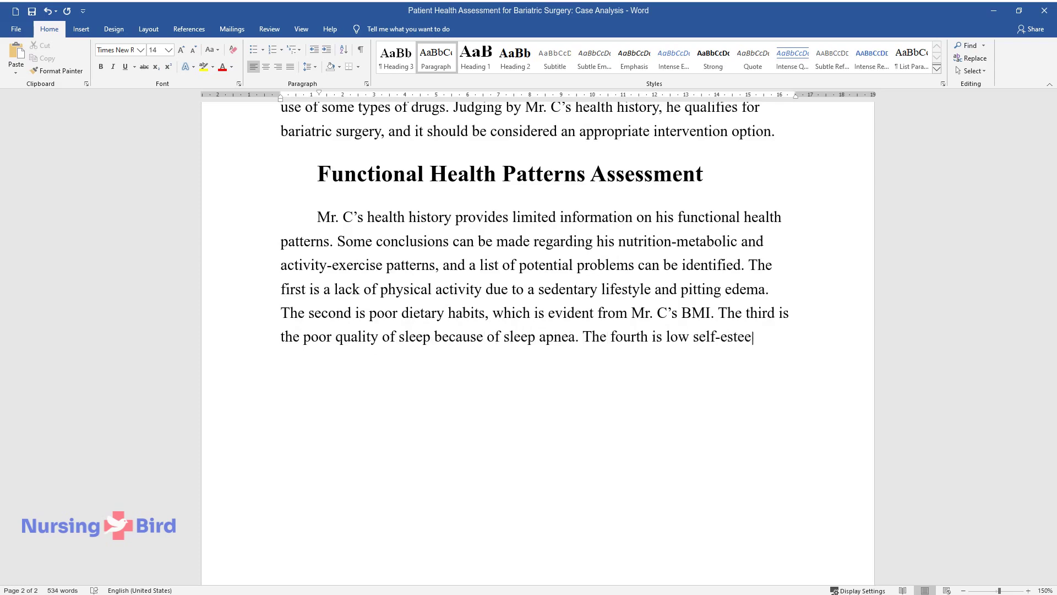
text(m and negative self-perception, )
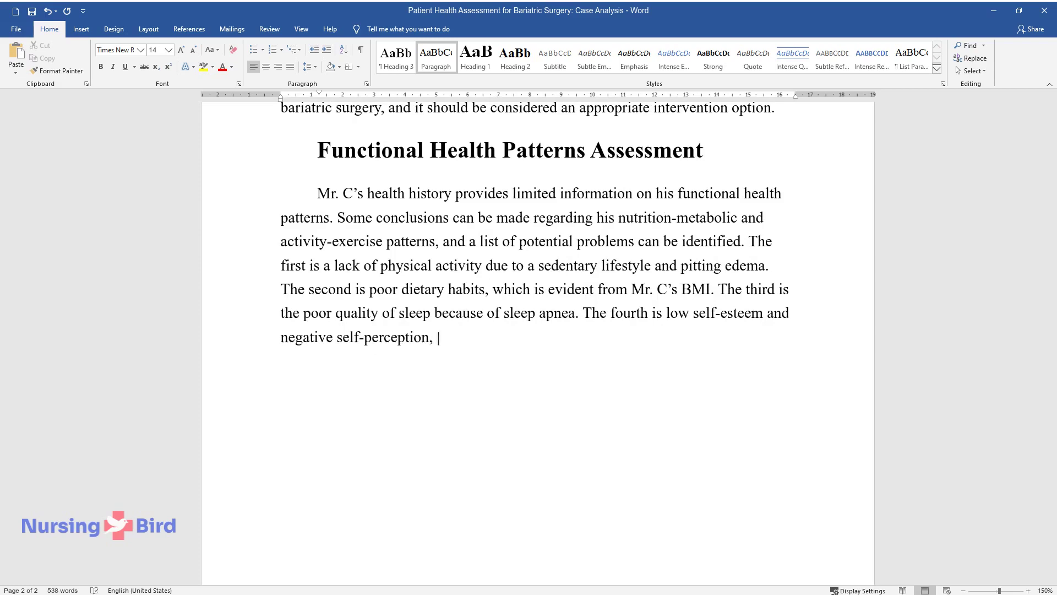
text(which are generally connected wit)
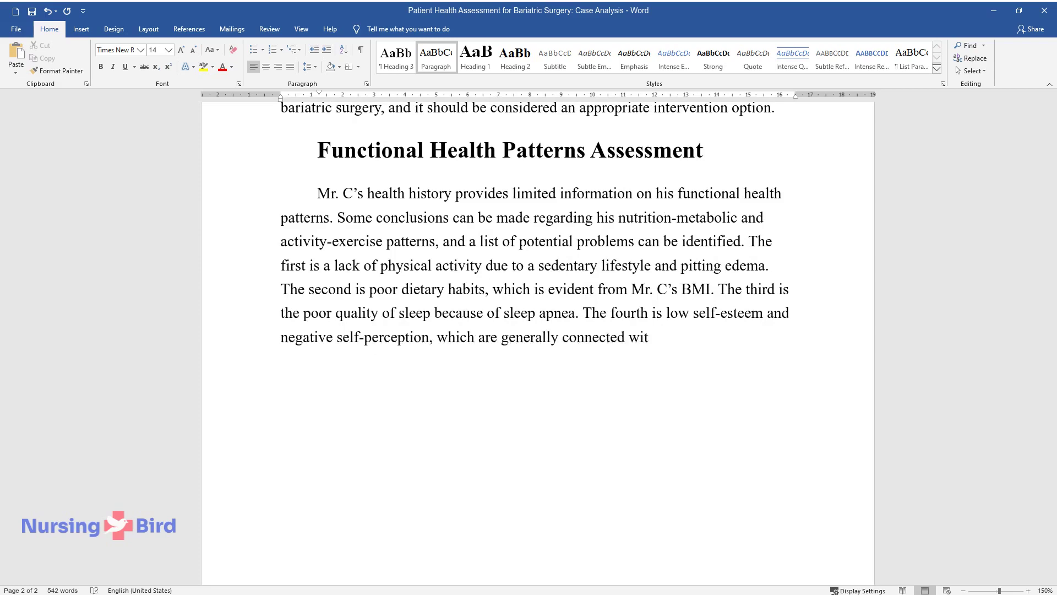
text(h being overweight. The fifth problem is dissati)
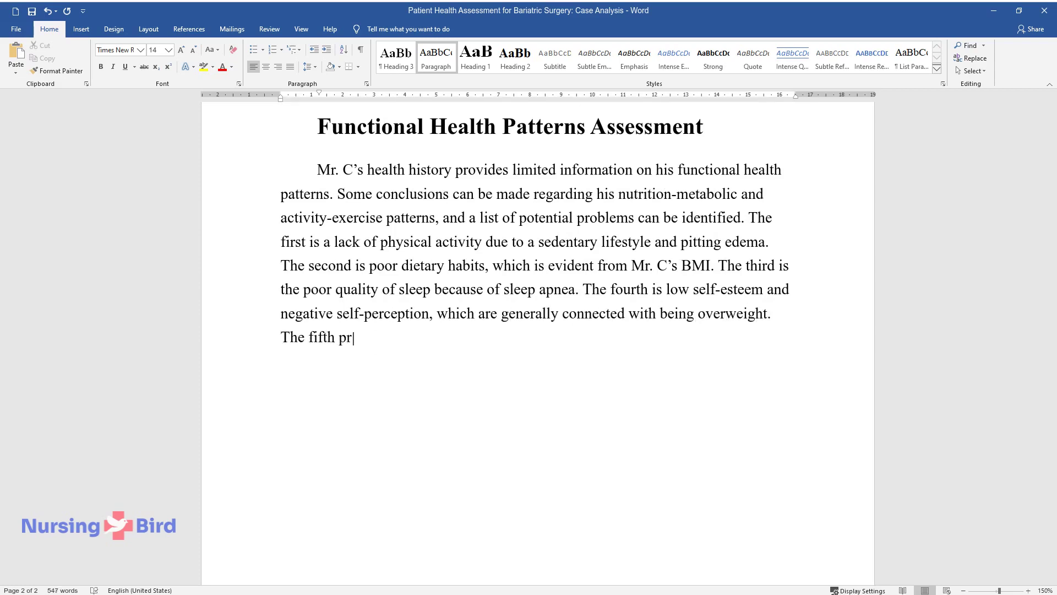
text(sfaction with se)
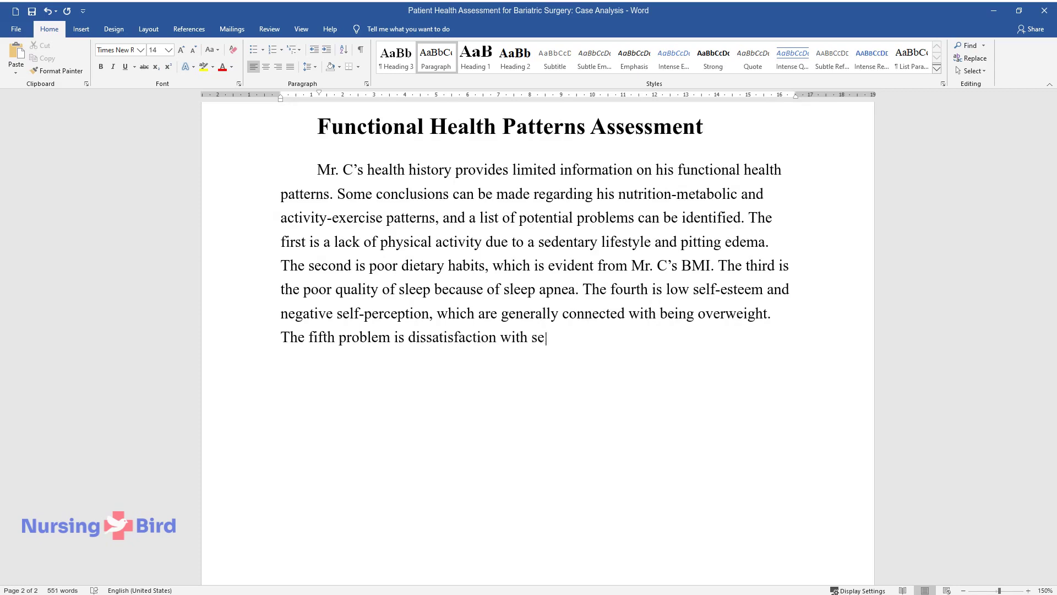
text(xual relationships, which can be)
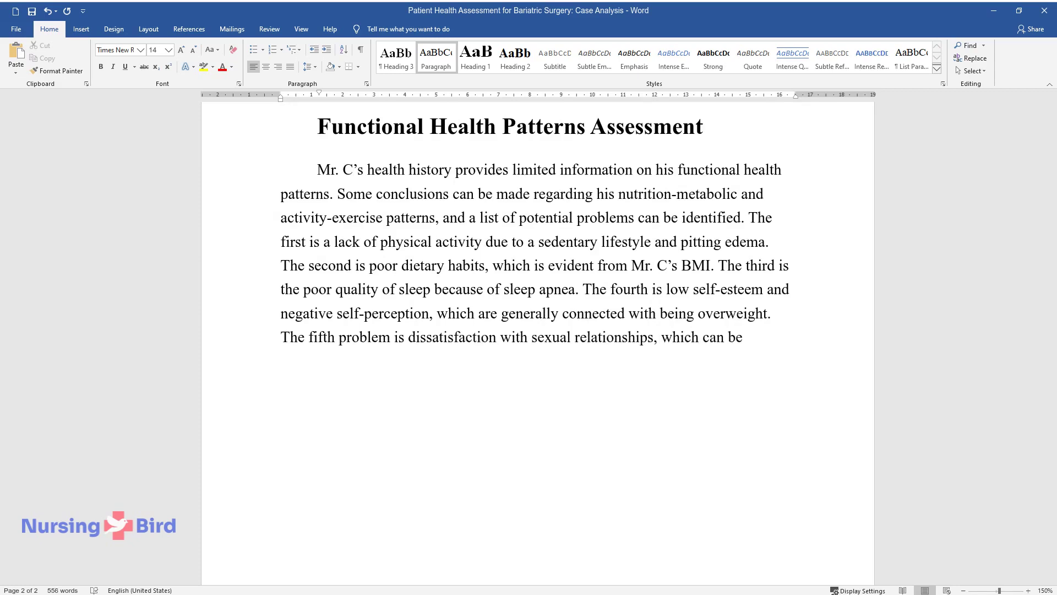
text( assumed from Mr. C's health history.)
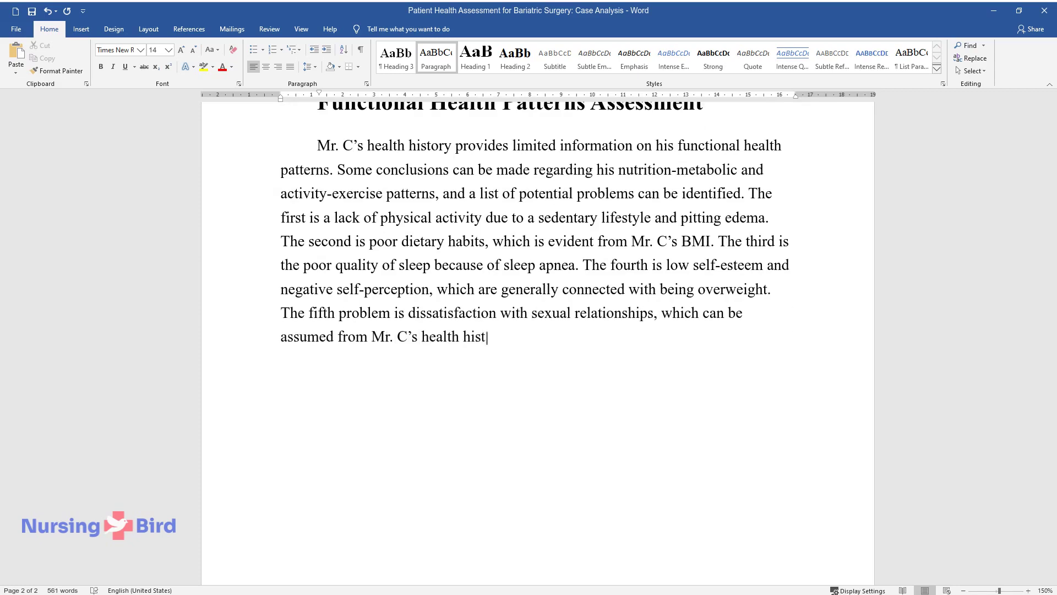
key(Return)
Step: Add an 'End-Stage Renal Disease' heading and a paragraph on eGFR stages and risk factors
text(End-Stag)
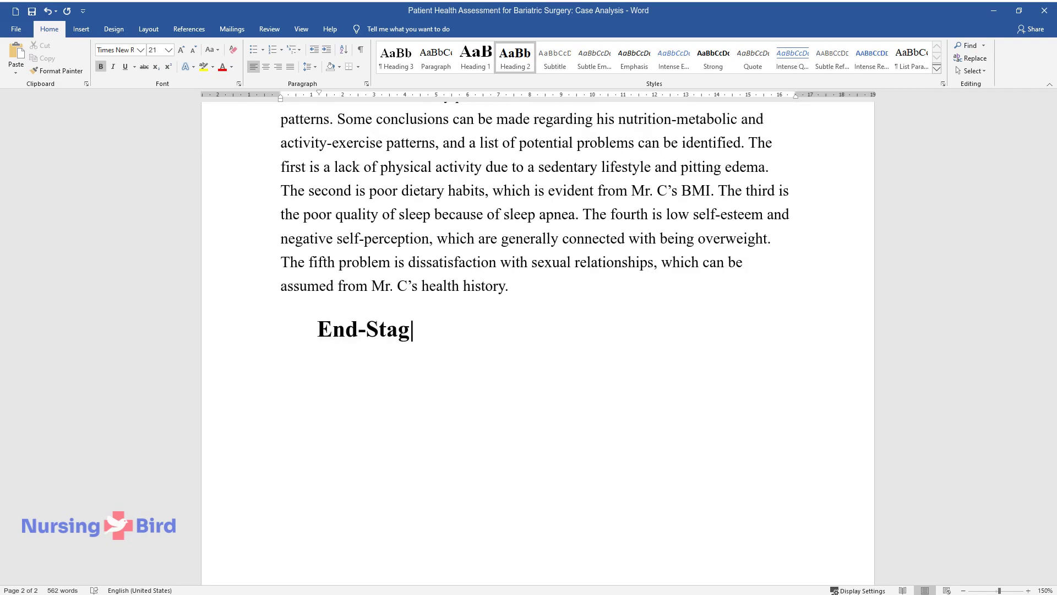
text(e Renal Disease)
key(Return)
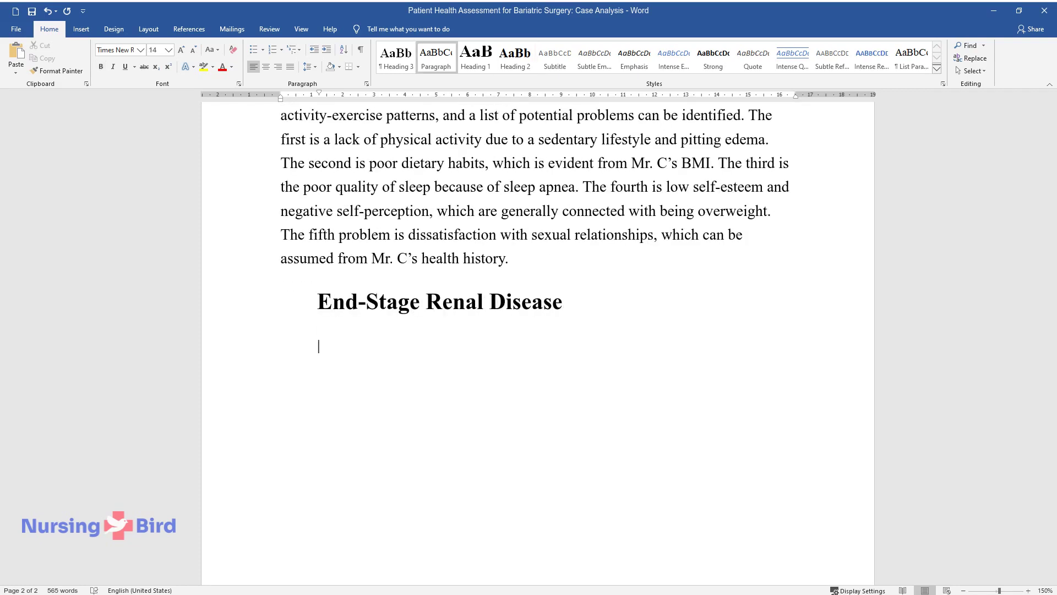
text(End-stage renal disease (ESRD) is the final stage of chronic kidney diseas)
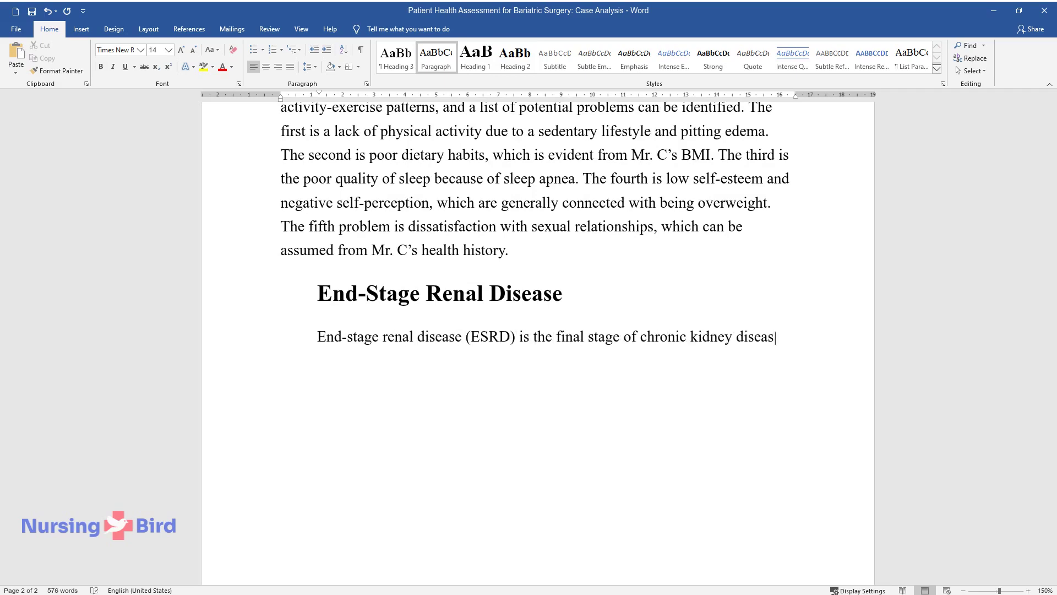
text(e. The stages are identified based on the estimated gl)
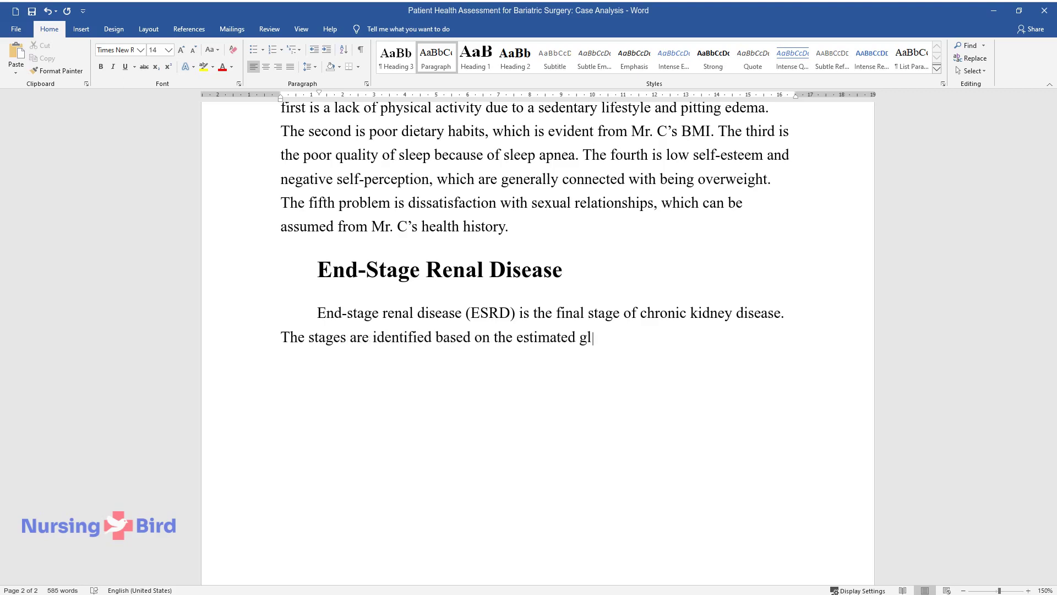
text(omerular filtration rate (eG)
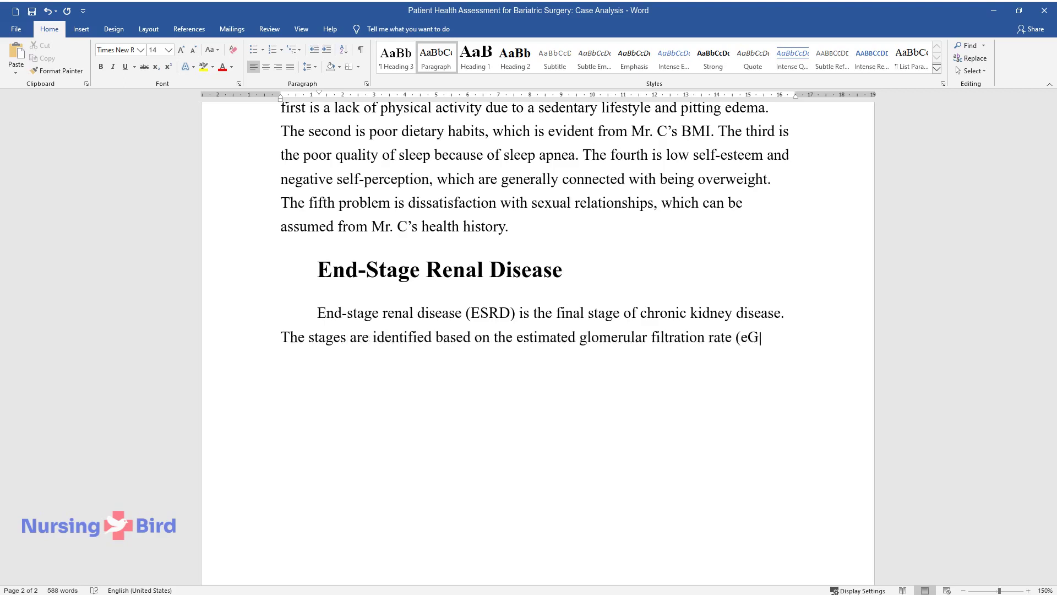
text(FR), with each stage indicating a level of decline in kidney function. Stage 1 is as)
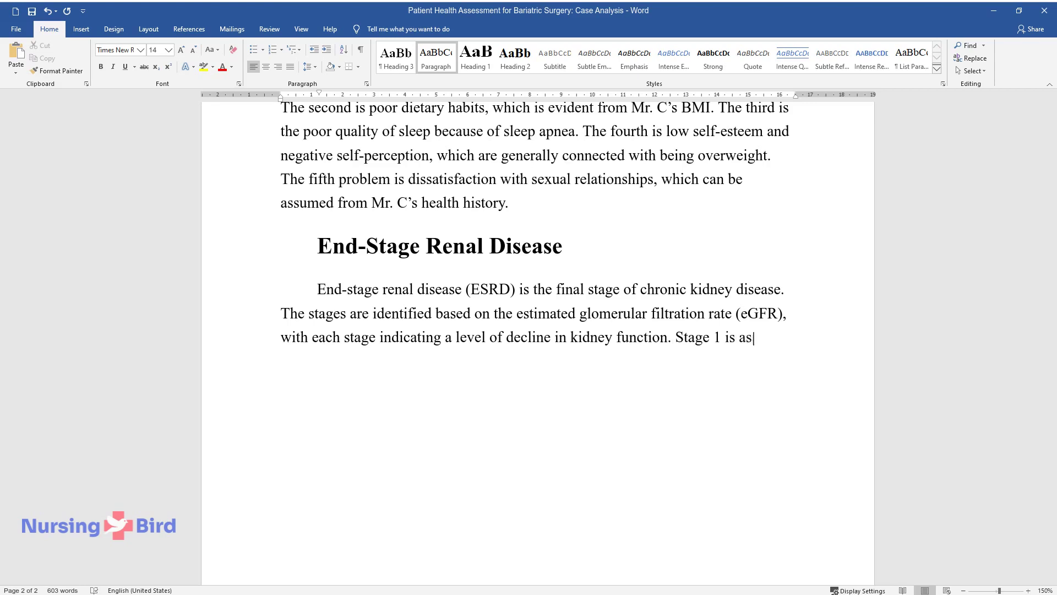
text(sociated with an eGFR of 90 or greater; Stage 2 with an eGFR between 80 and 89, Stag)
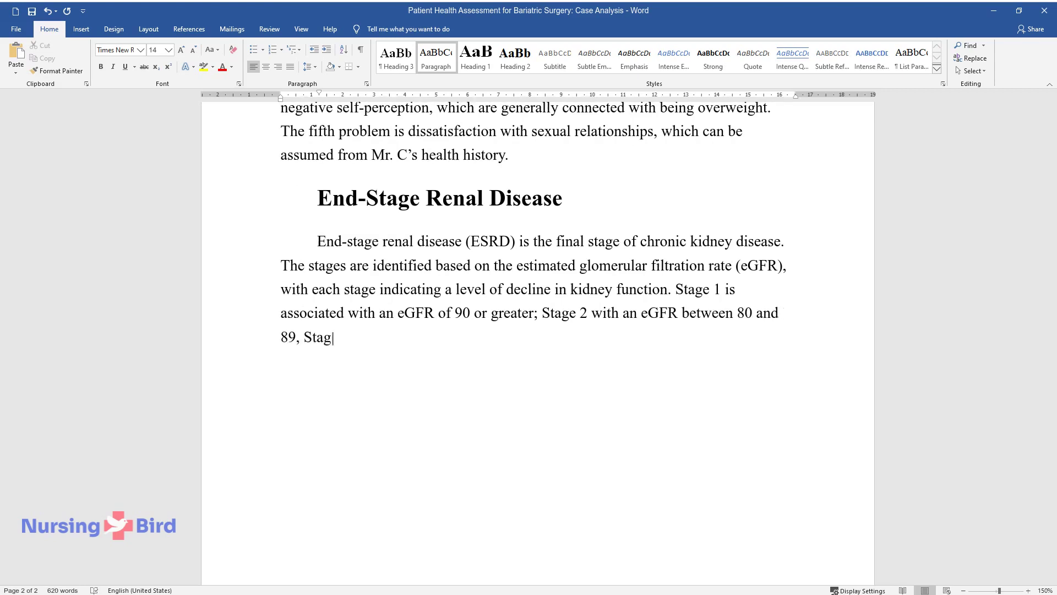
text(e 3 with an eGFR between 30)
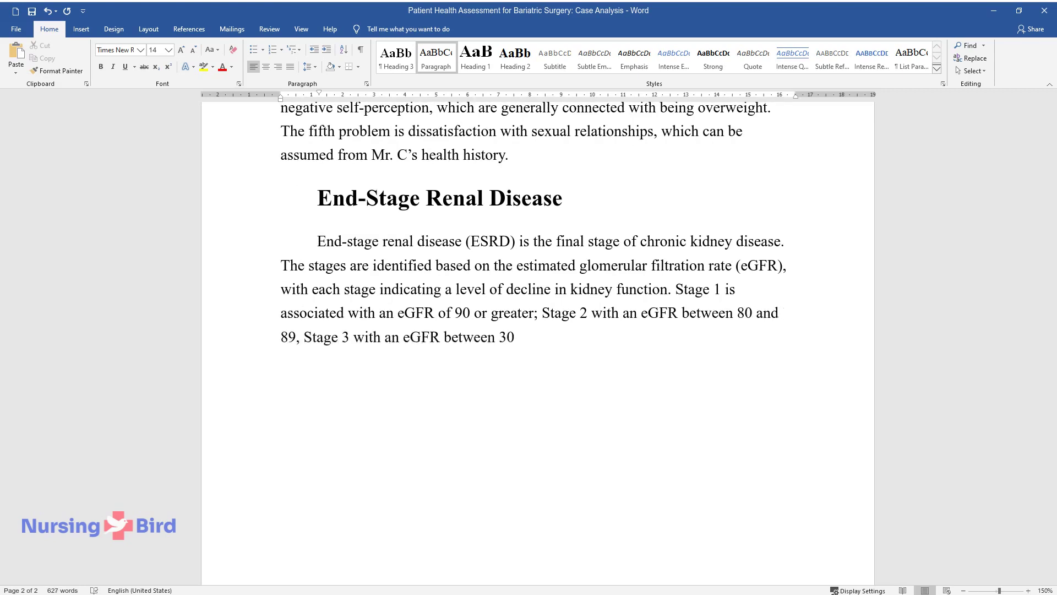
text( and 59, and Stage 4 an eGFR)
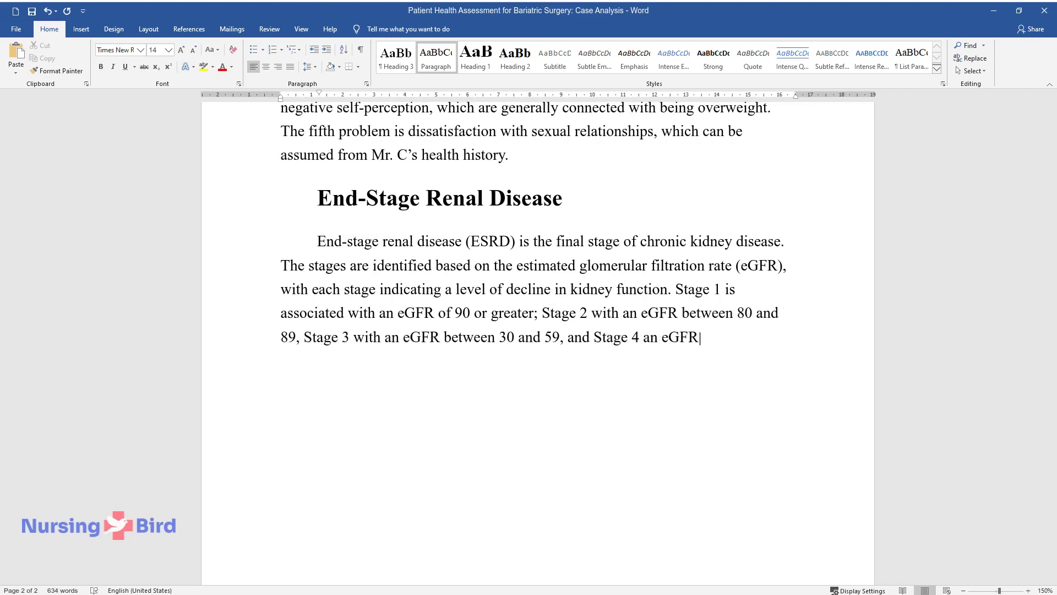
text( between 15 and 29, which me)
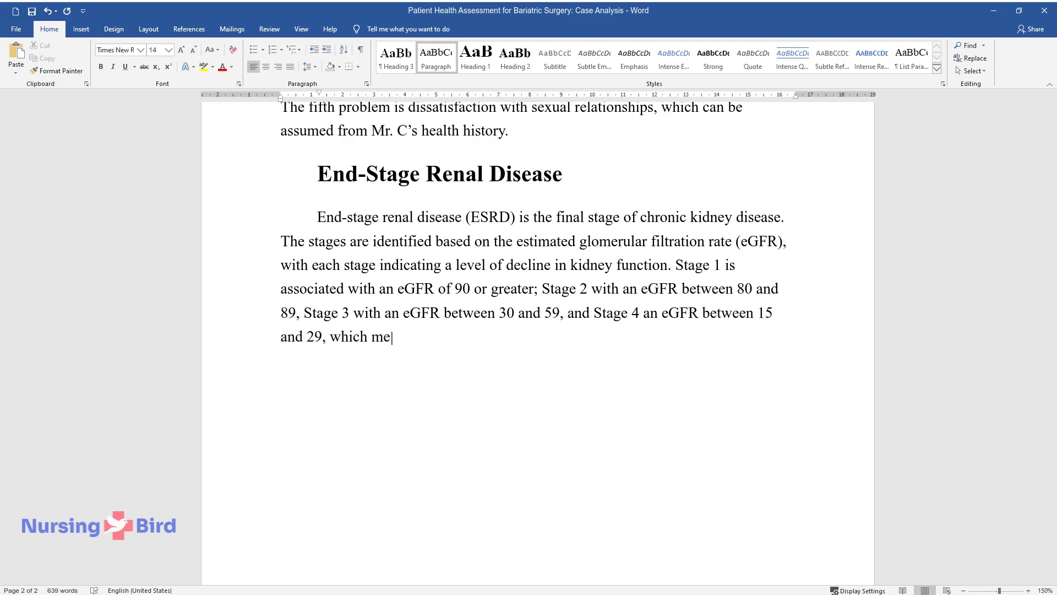
text(ans severe kidney damage; at)
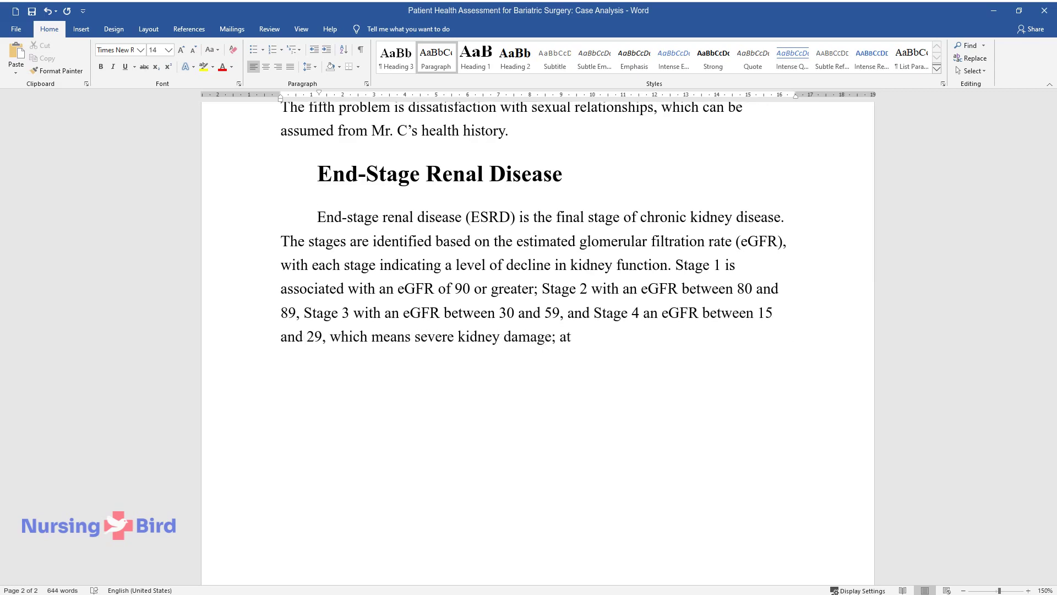
text( Stage 5, an eGFR is)
text( less than 15, and the kidne)
text(ys are close to failure. The)
text( contri)
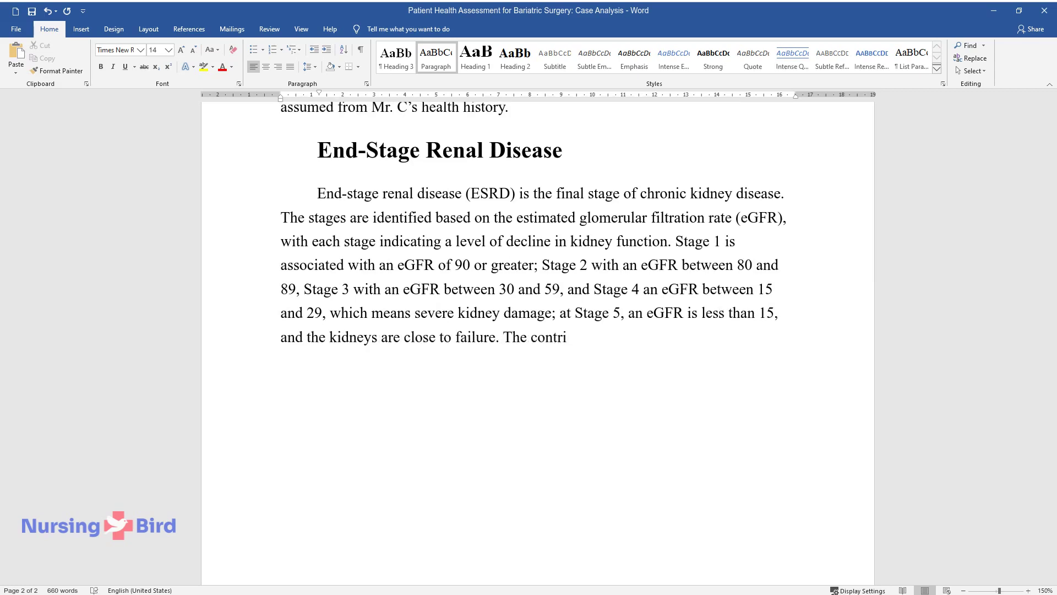
text(buting factors to the development of ESRD are diabetes, high blood pressure, obesity, certain medications, and some habits, such as smokin)
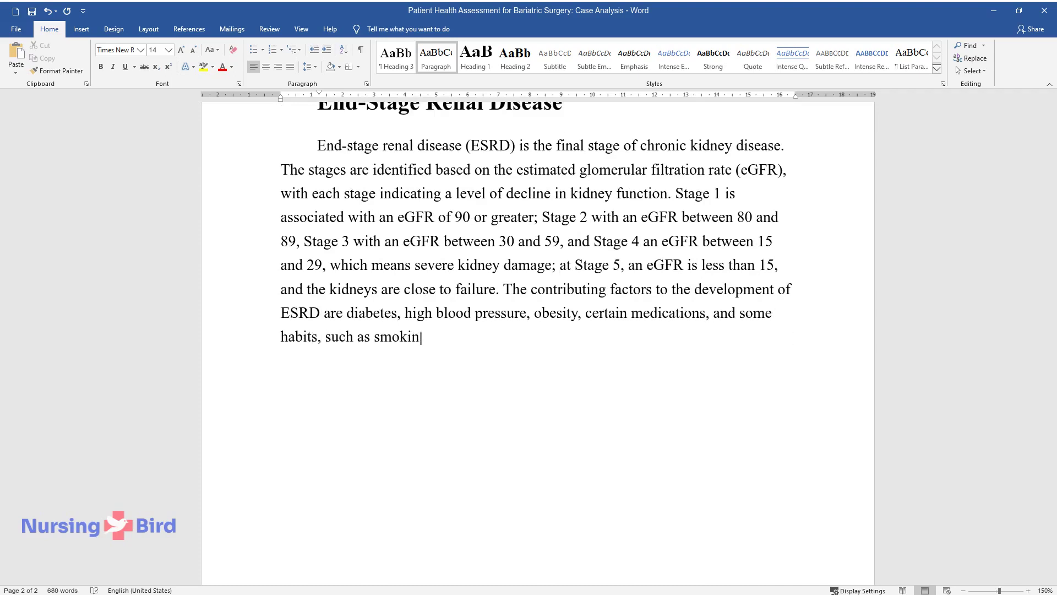
text(g and drug use. Judging by Mr. C's health history and numbers, )
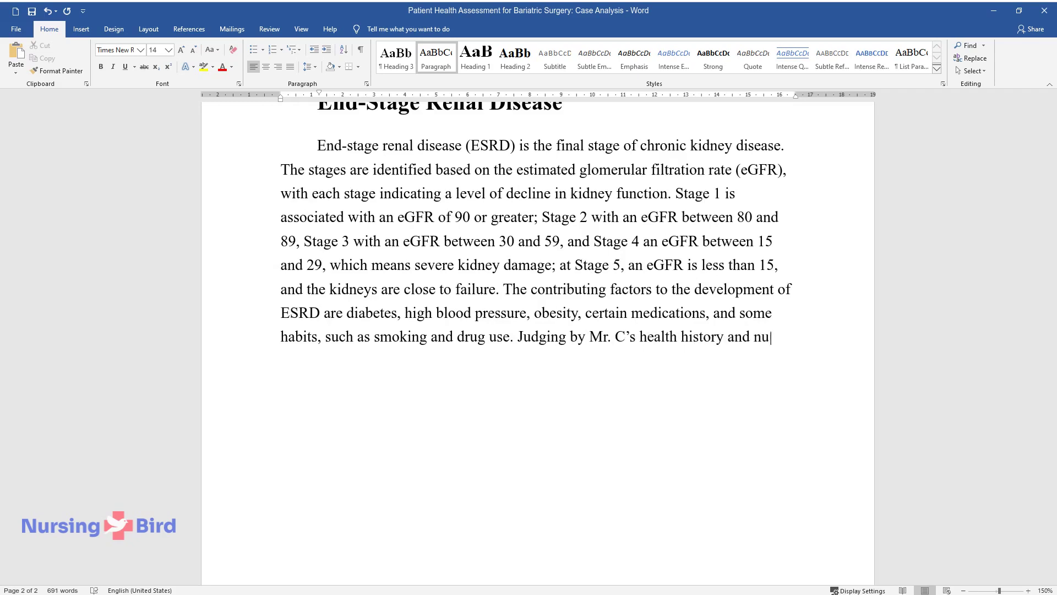
text(he has an increased risk of developing chronic kidney disease.)
key(ctrl+Return)
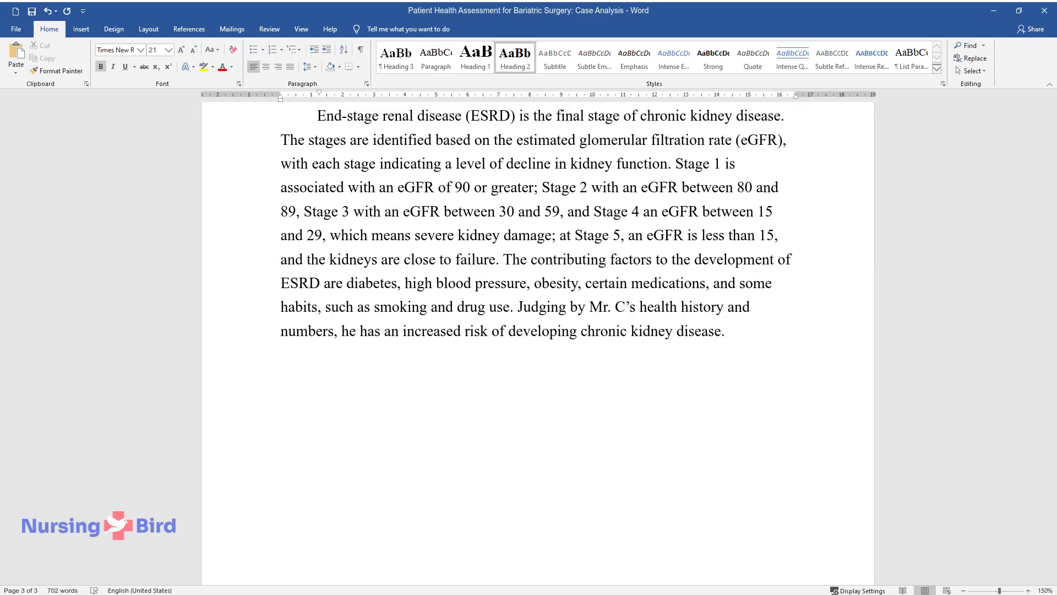
Step: Add the 'ESRD Prevention and Resources' heading with a paragraph on lifestyle advice, resources and specialists
text(ESRD Prevention and Resources)
key(Return)
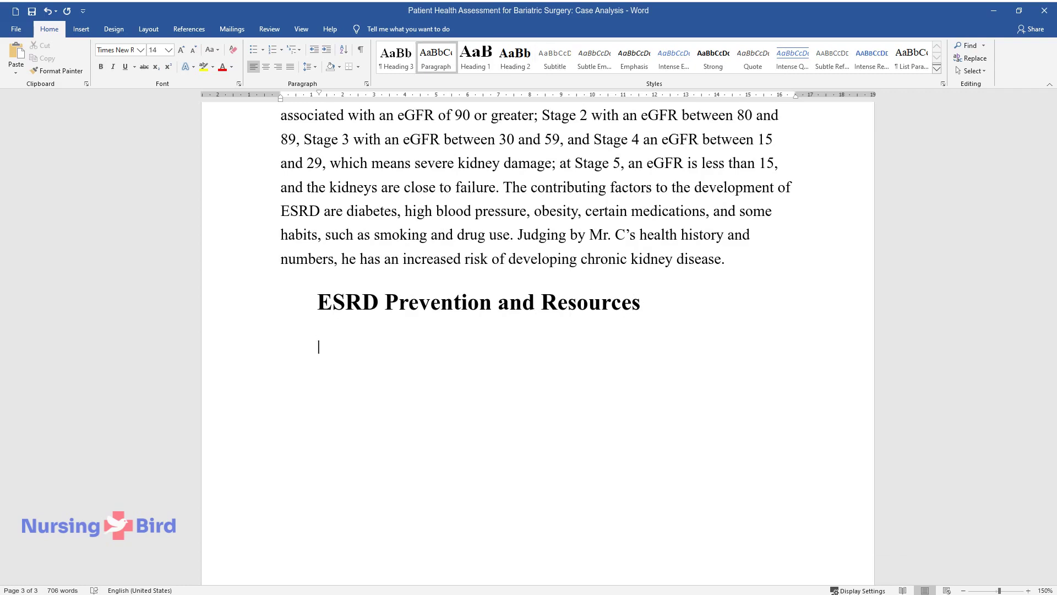
text(To prevent progression to ESRD, several recommendations can be provided to a patient. They inc)
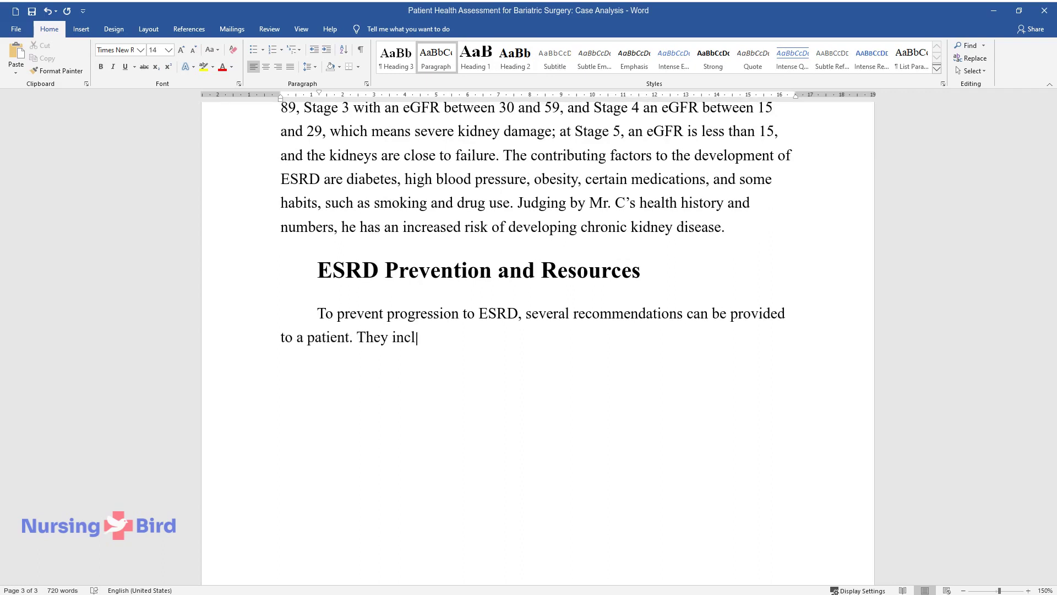
text(lude losing weight, increasing physical activity, eating a balanced)
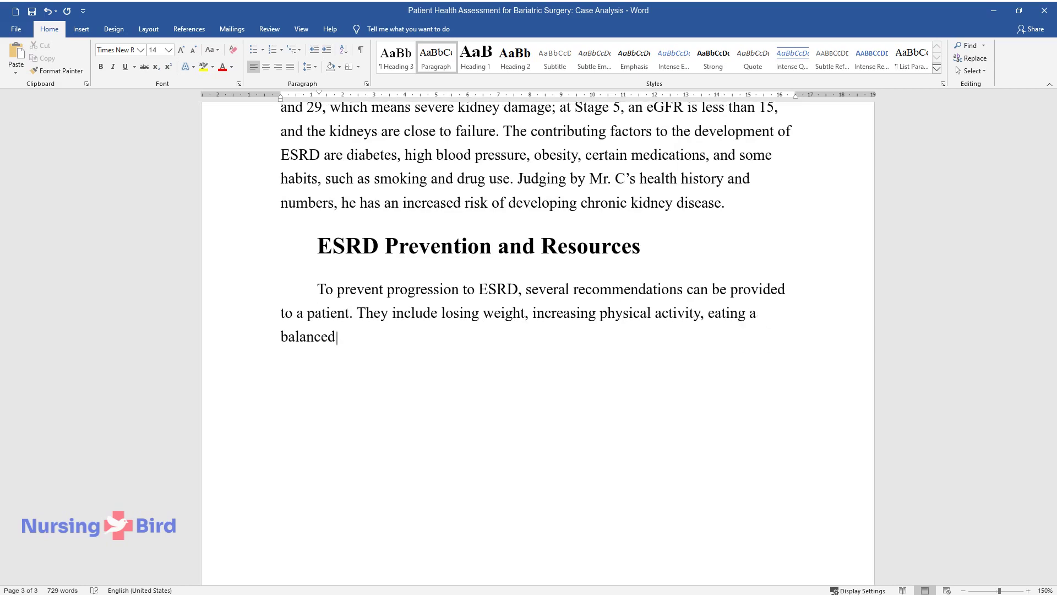
text( diet, controlling blood pressure )
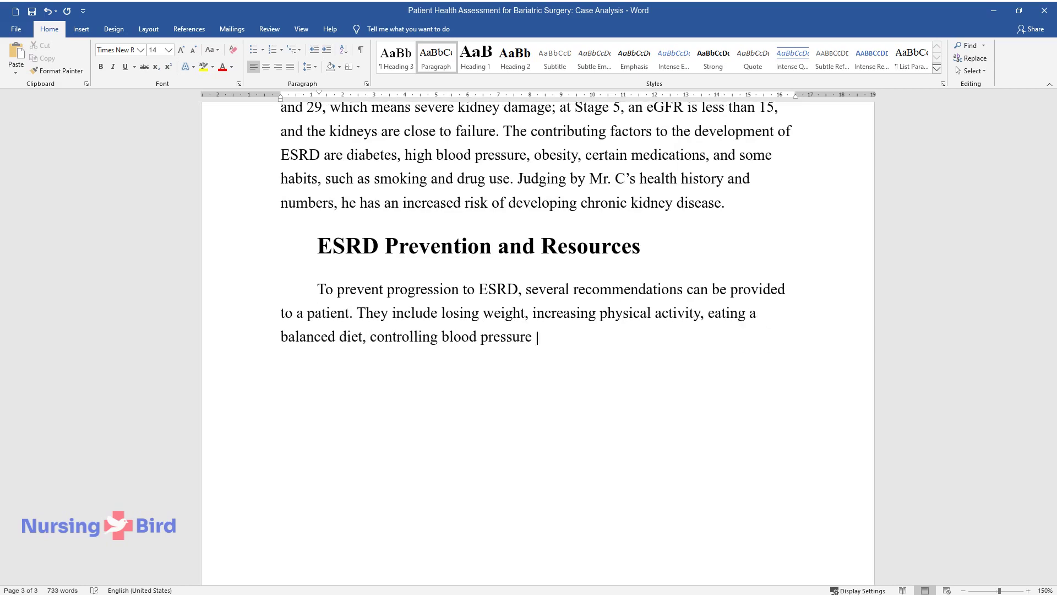
text(and blood sugar levels, and gett)
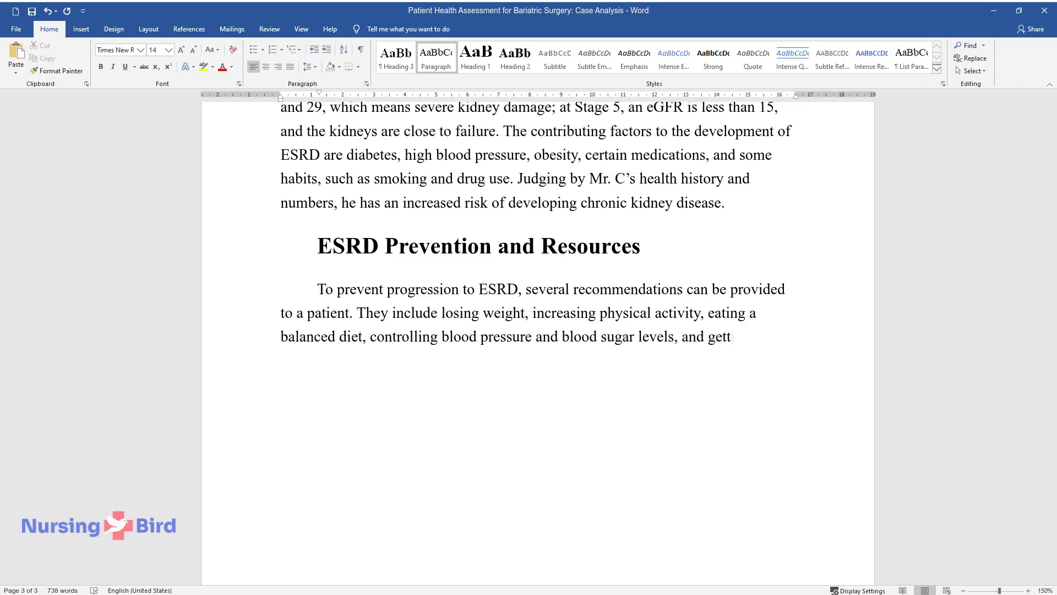
text(ing)
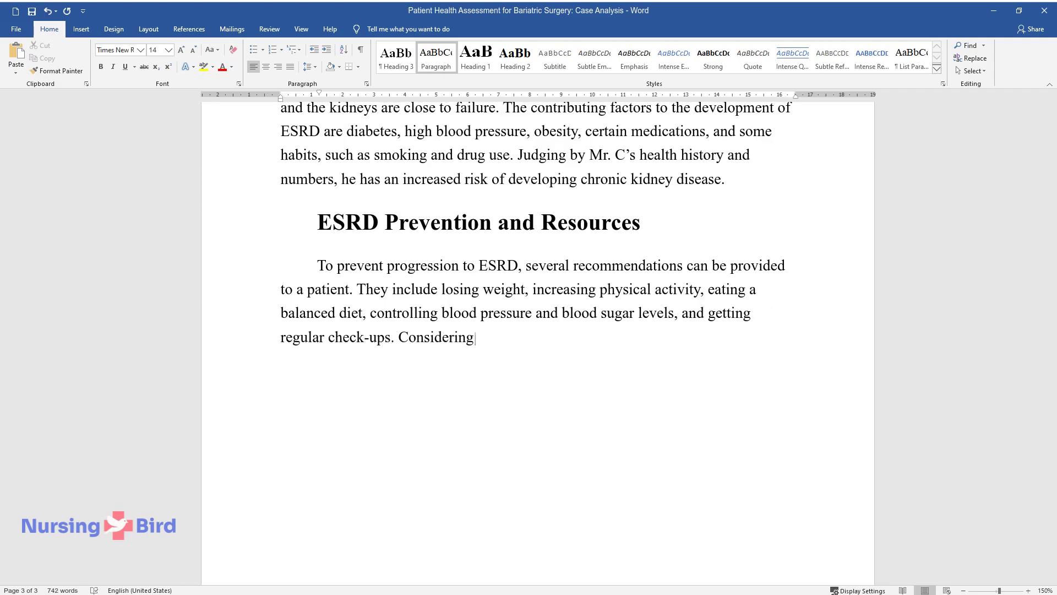
text( regular check-ups. Considering the severity of Mr. C's condition, these recommen)
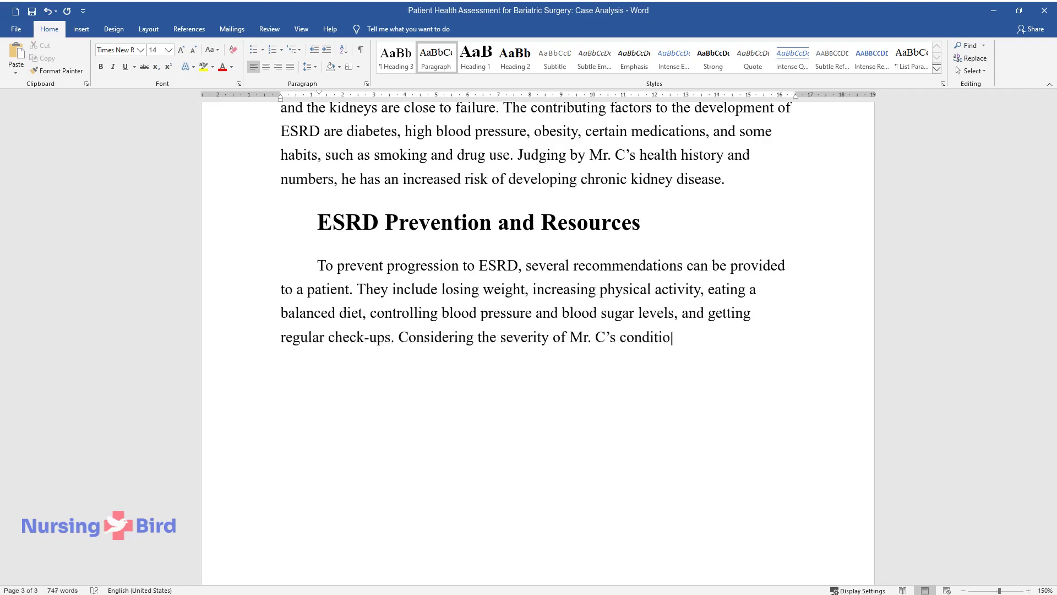
text(dations are diff)
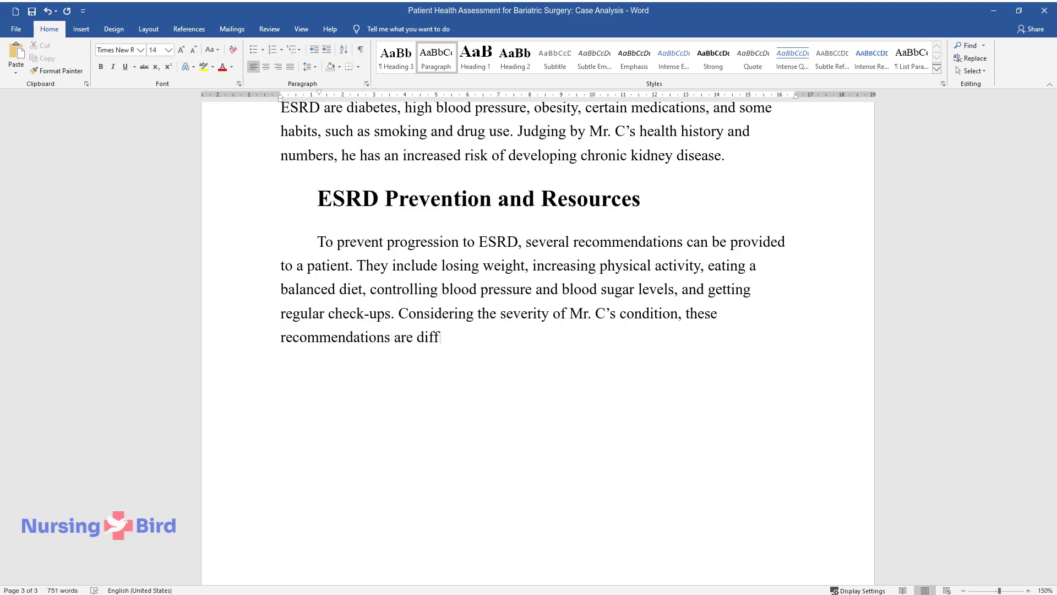
text(icult for him to observe, and he n)
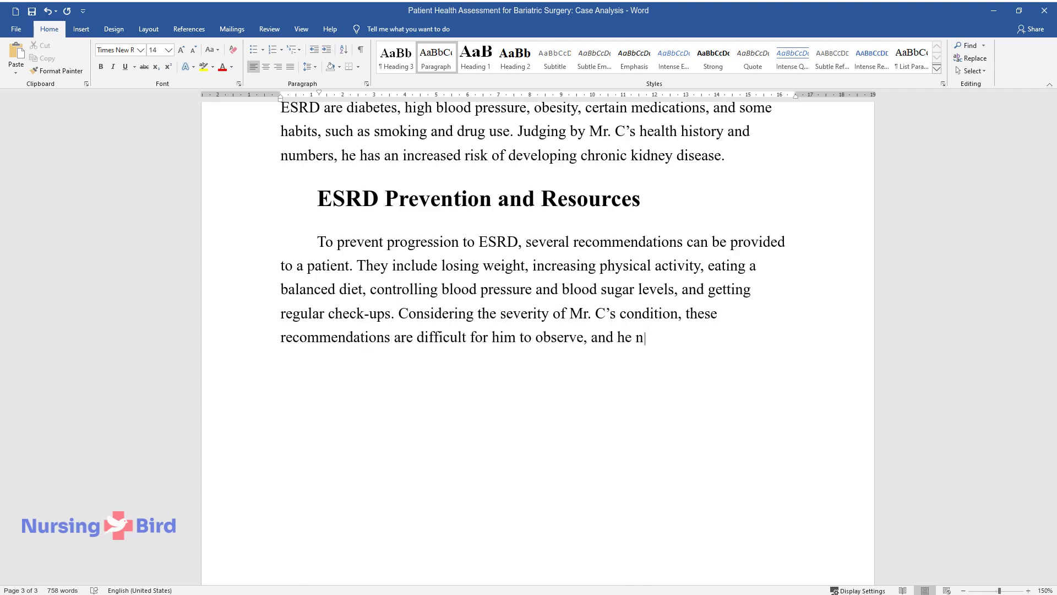
text(eeds professional guidance and support to improve his well-being. A)
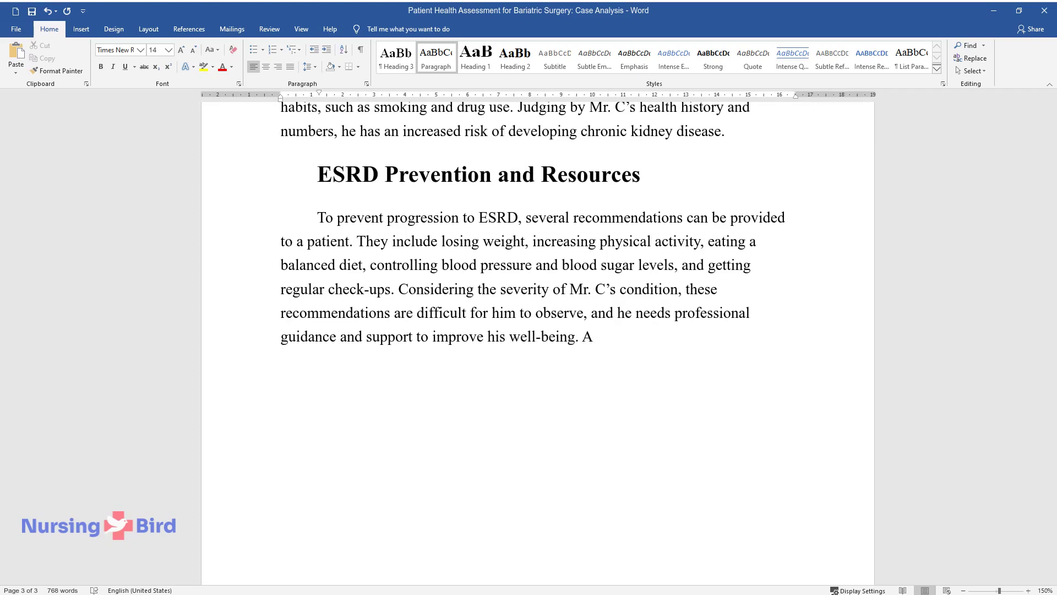
text( list of resources and relevant i)
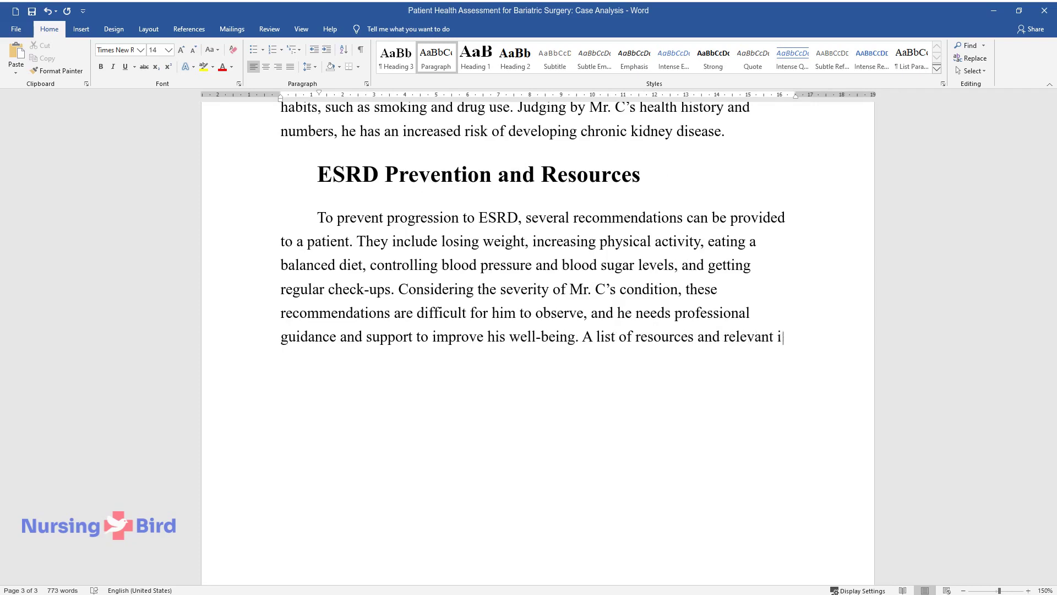
text(nformation needs to be provided to)
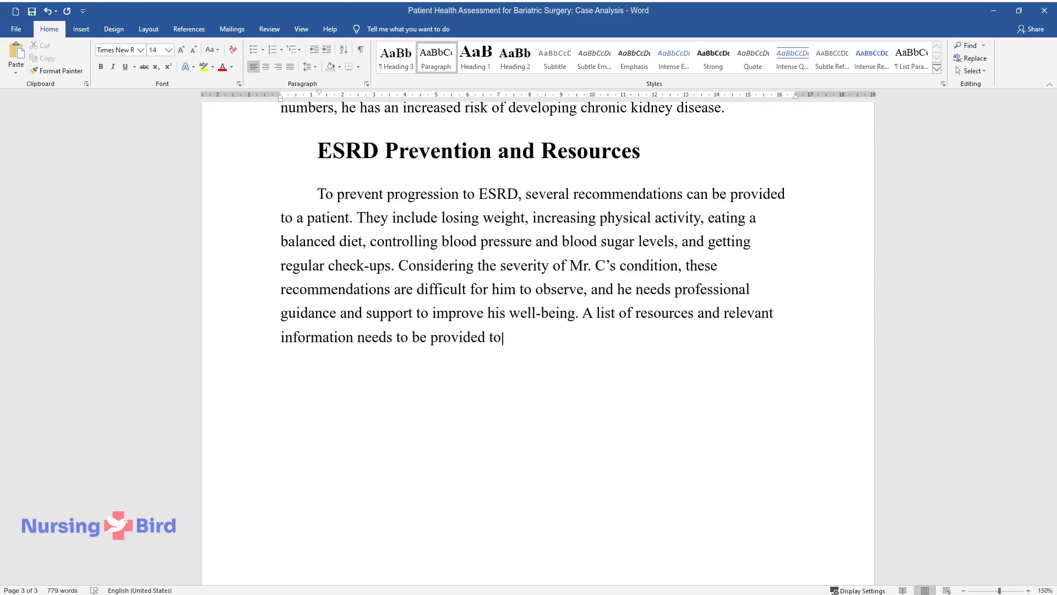
text( him on the limitations, risk factors, and complications of his co)
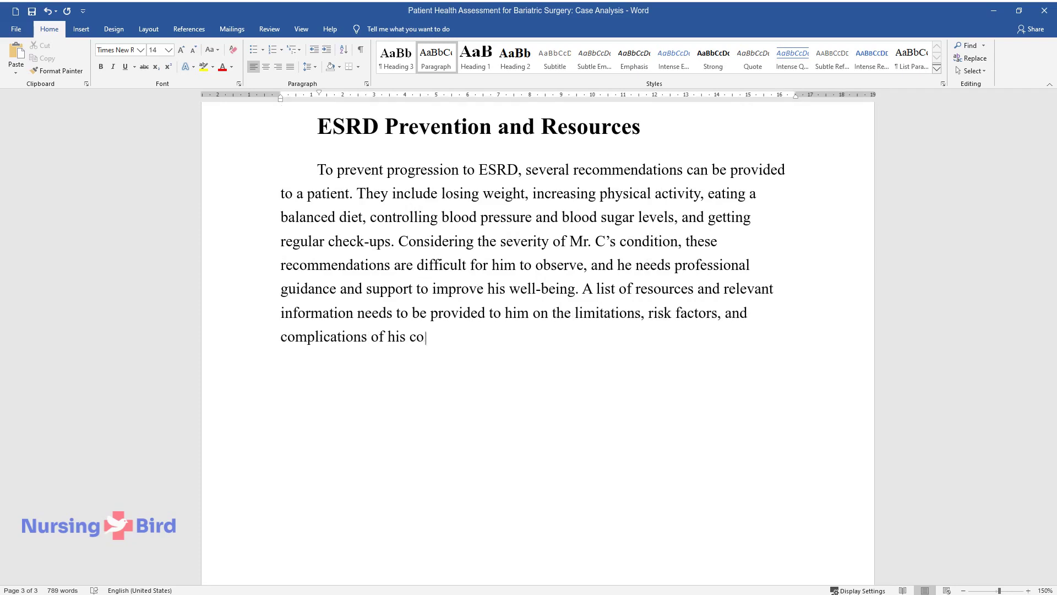
text(ndition. A multidisciplinary appr)
text(oach needs to be adopted, which i)
text(nvolves a team of health professio)
text(nals from different fields, such )
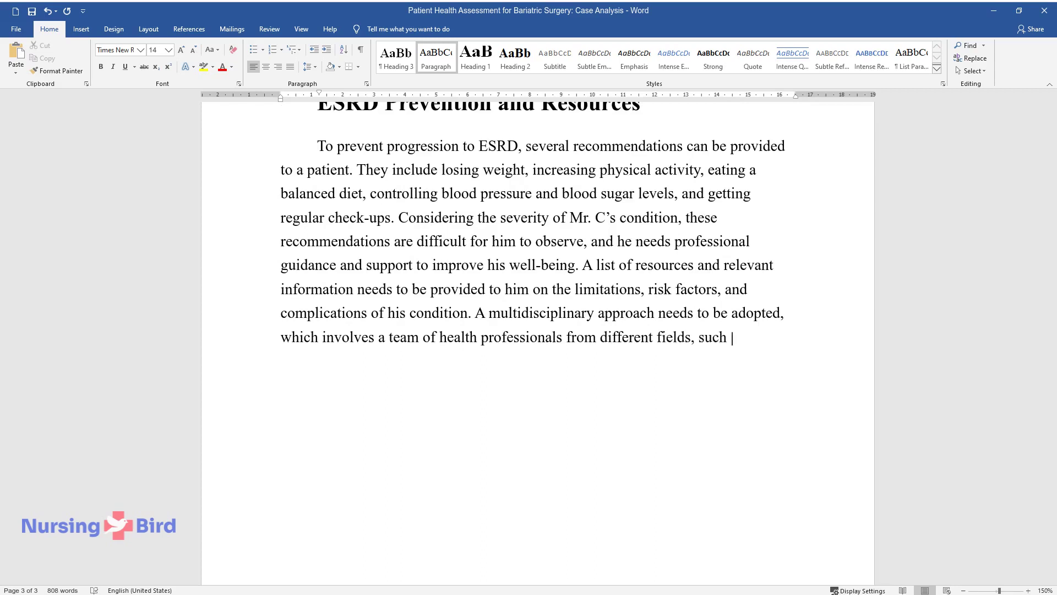
text(as endocrinologists, nephrologists, and psychologists.)
key(Return)
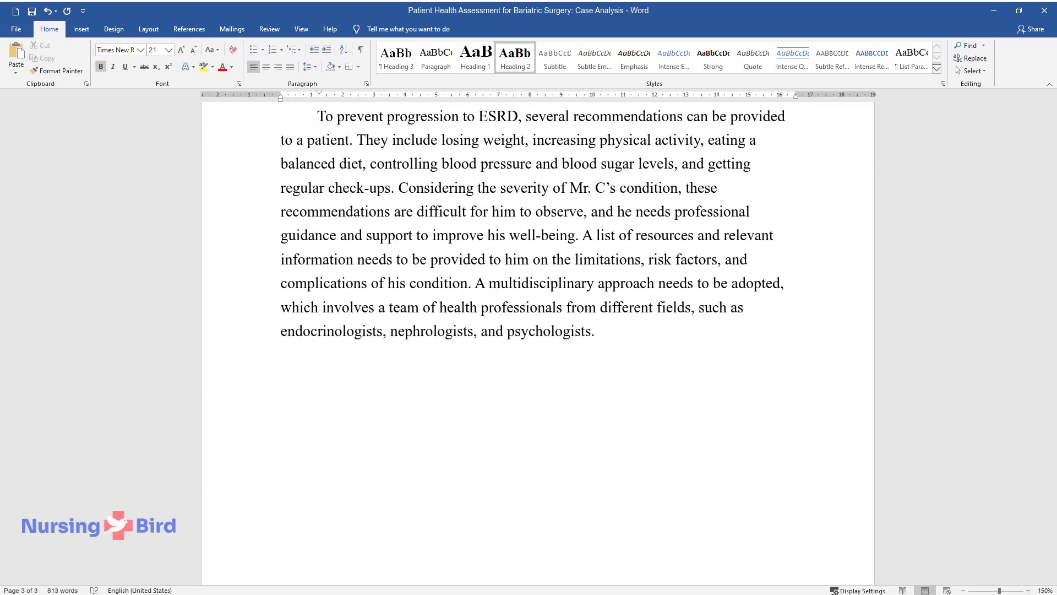
Step: Add a 'Conclusion' heading and write its paragraph on the patient's diabetes and kidney disease risk
text(Conclusion)
key(Return)
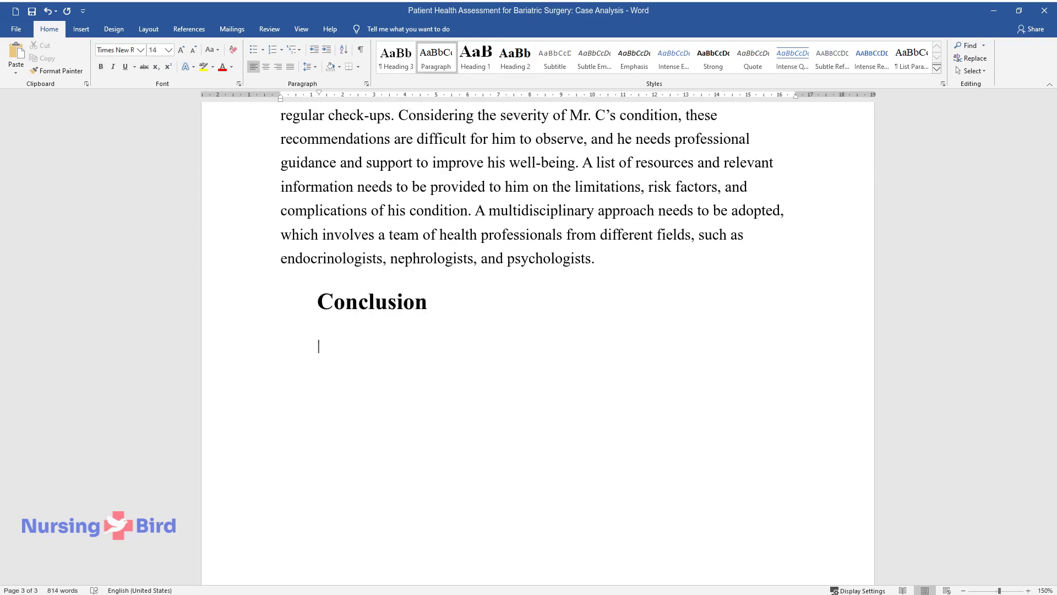
text(Based on Mr. C's health histor)
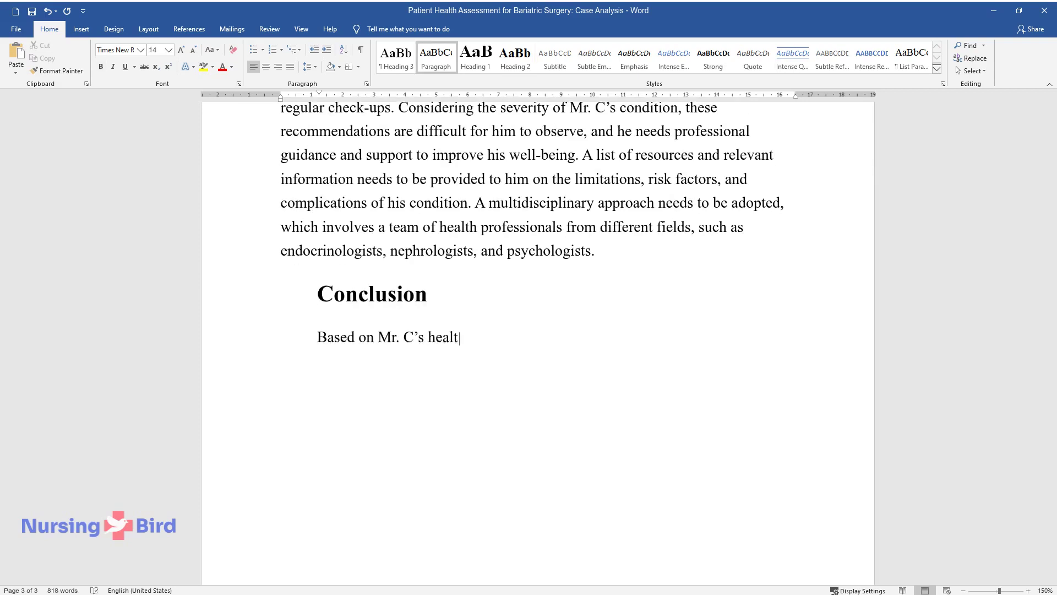
text(y and examination)
text(, it can be concluded that he has diabetes)
text(, Stage 2 hypertension, kidney di)
text(sease, and a high risk of cardiov)
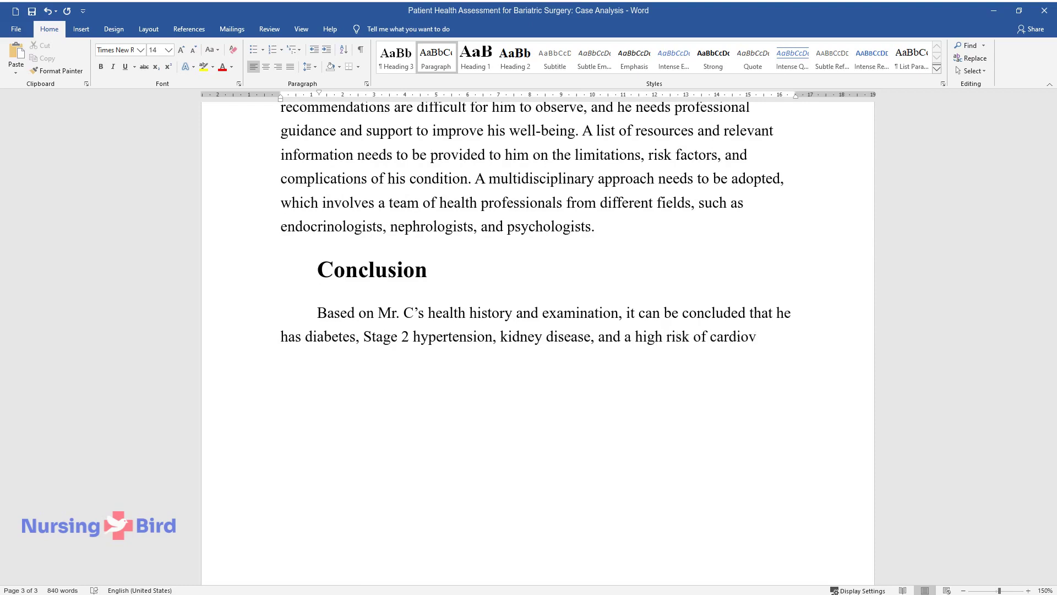
text(ascular disease. Bariatric surgery is an appropriate option in his )
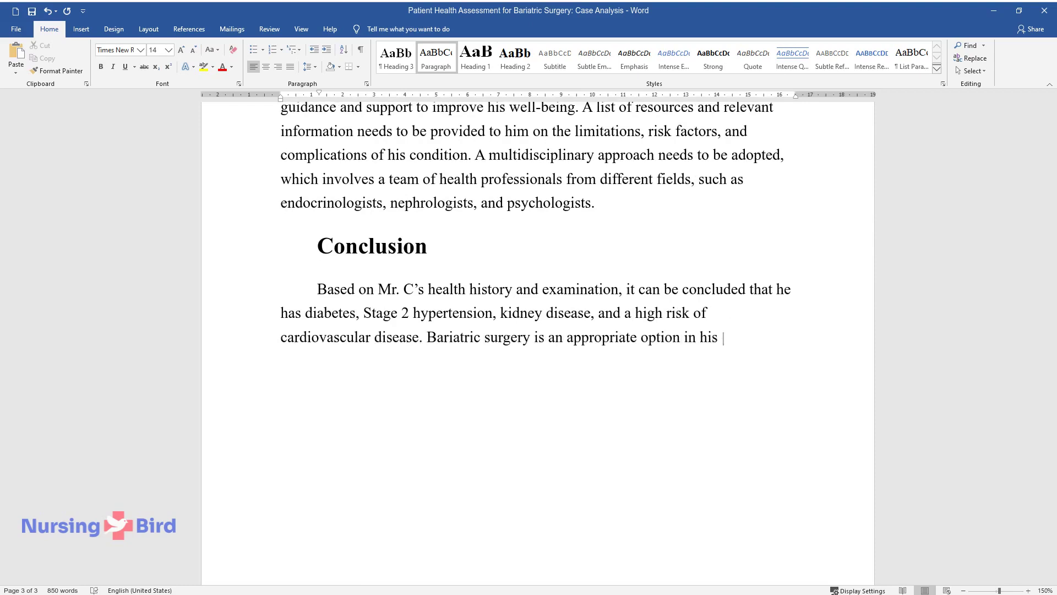
text(case, providing that he is willing)
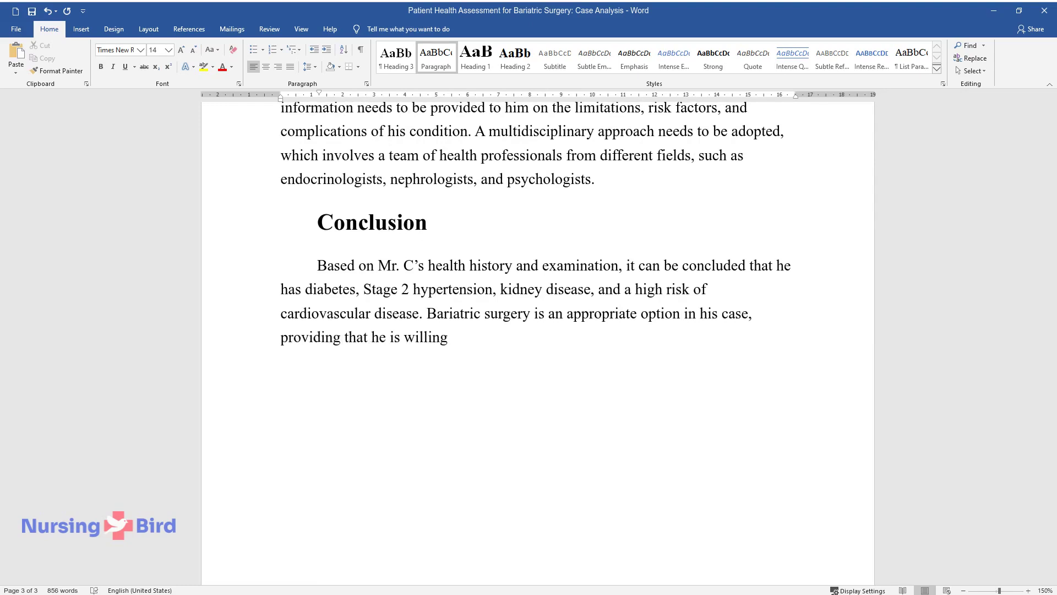
text( to make changes in his lifestyle)
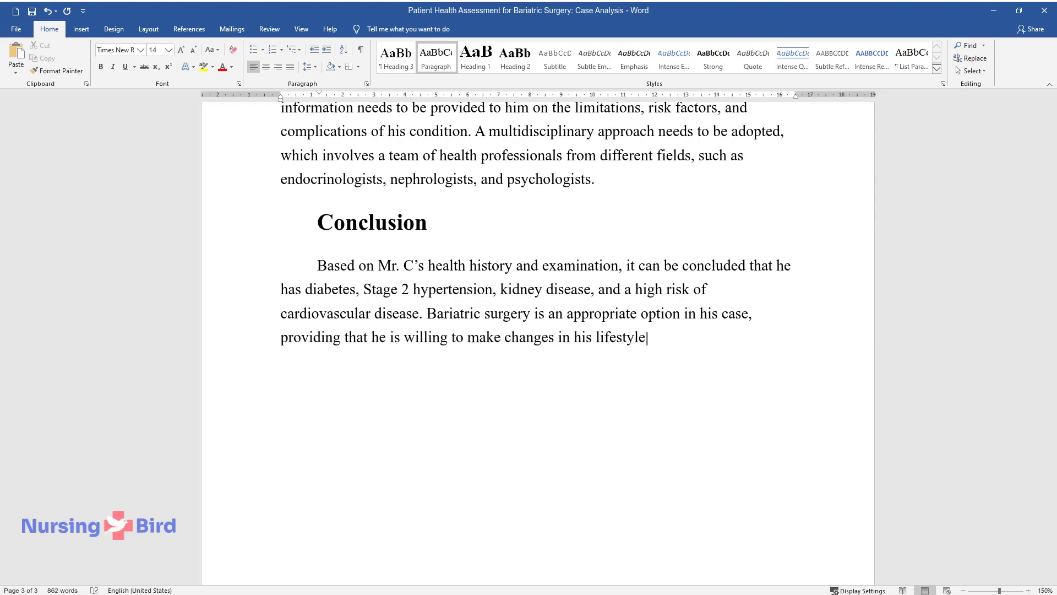
text( based on the analysis of his fun)
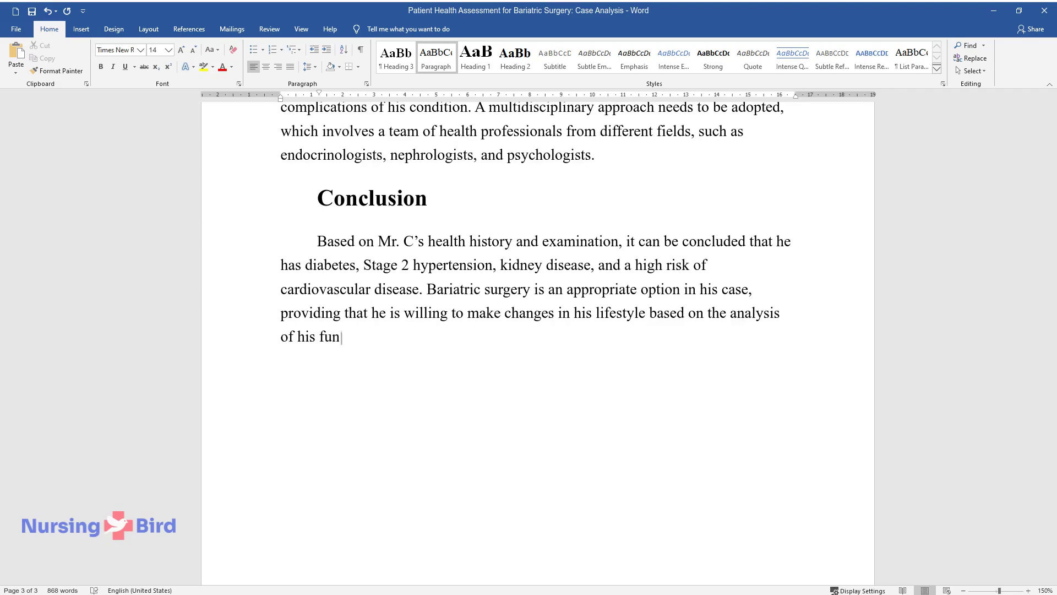
text(ctional health patterns. Mr. C has)
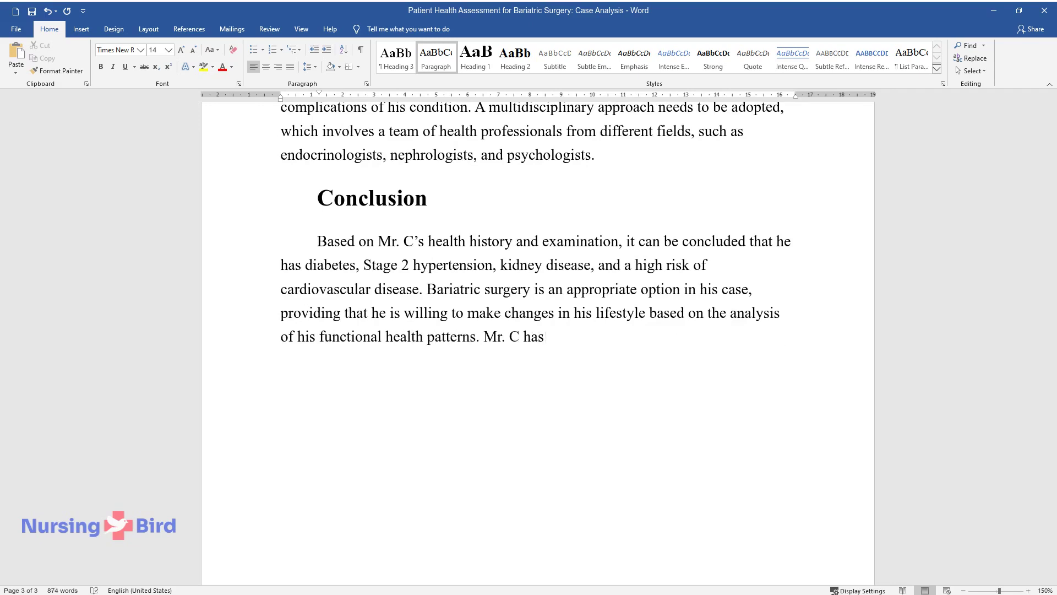
text( an increased r)
text(veloping )
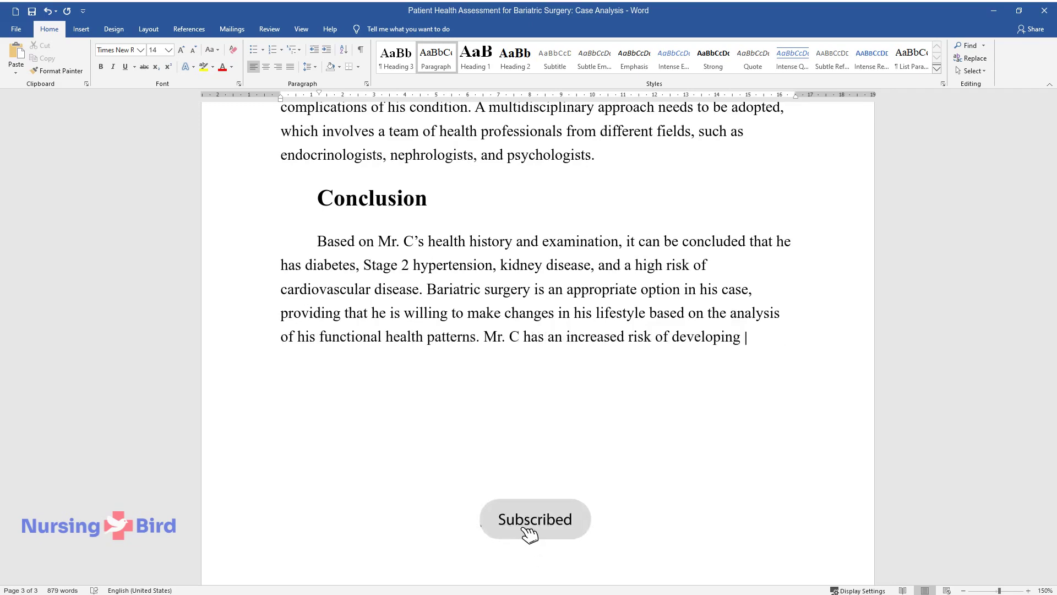
text(chronic kidney disease, which nee)
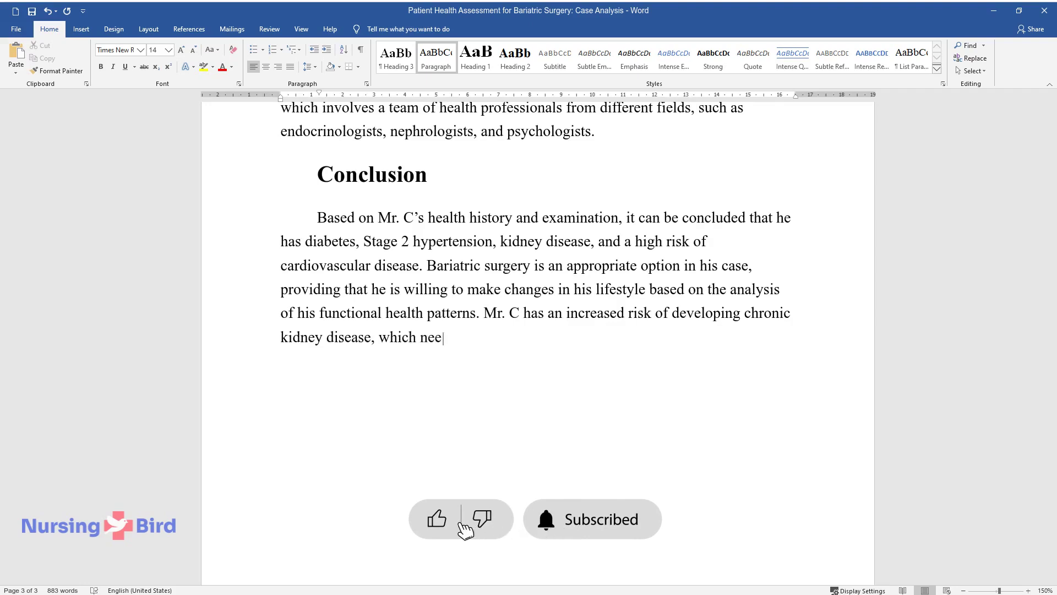
text(ds to be addressed by providing h)
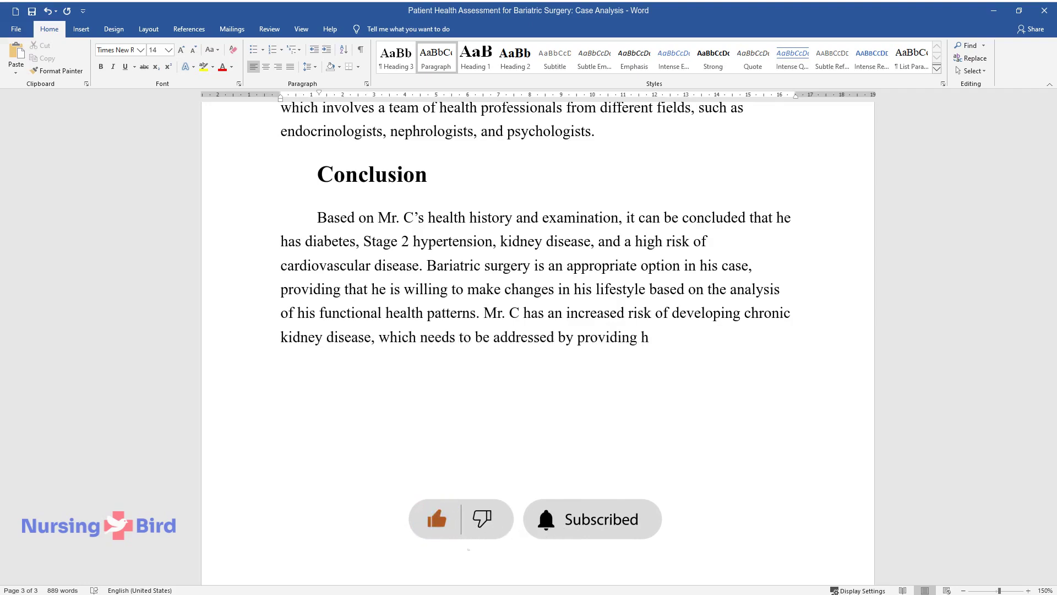
text(im with professional guidance and)
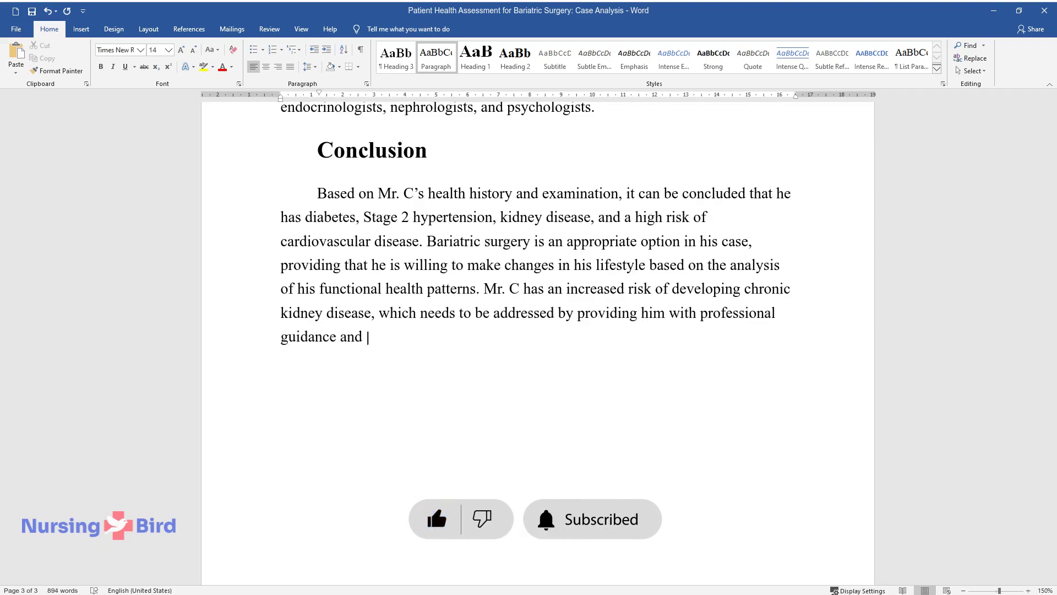